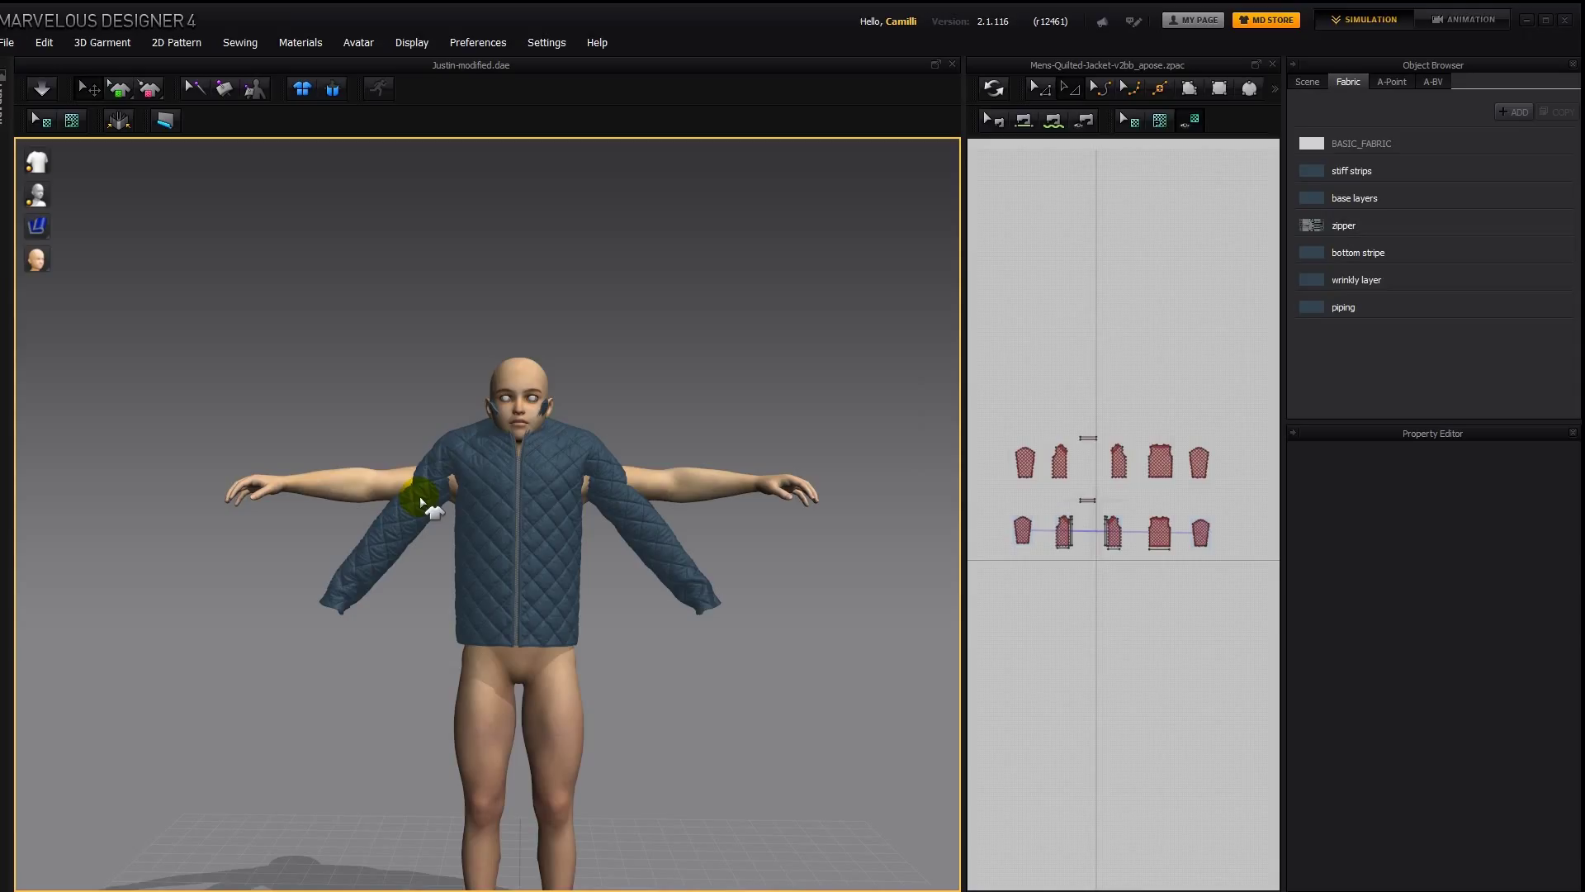
Select the whole jacket and move it onto the avatar's neck and torso, aligning it from the front and side
{"action": "key", "text": "ctrl+a"}
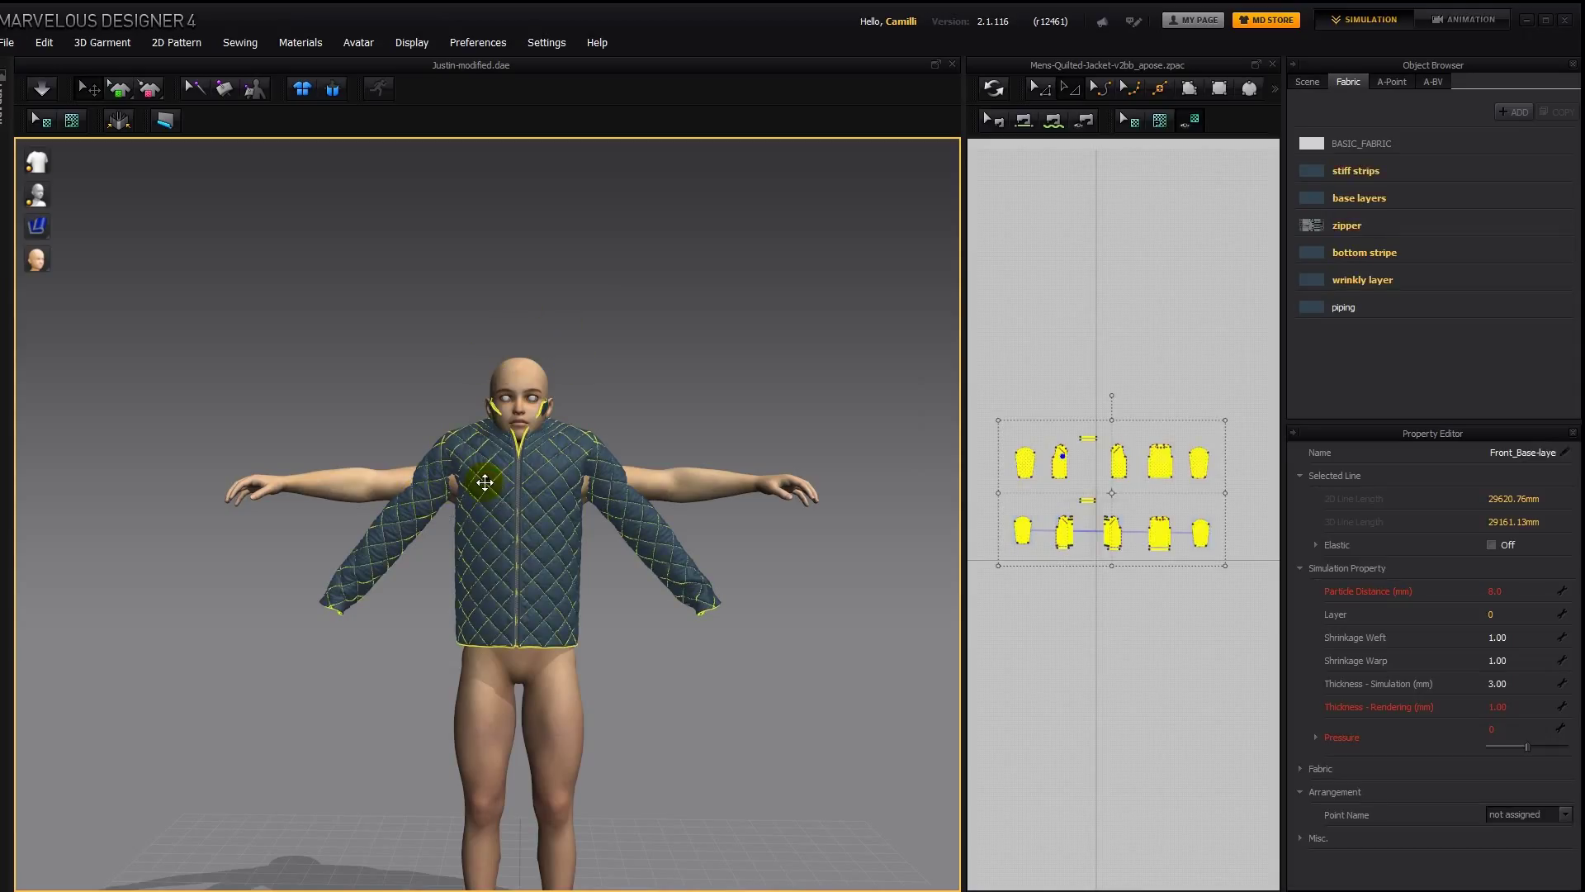
{"action": "key", "text": "space"}
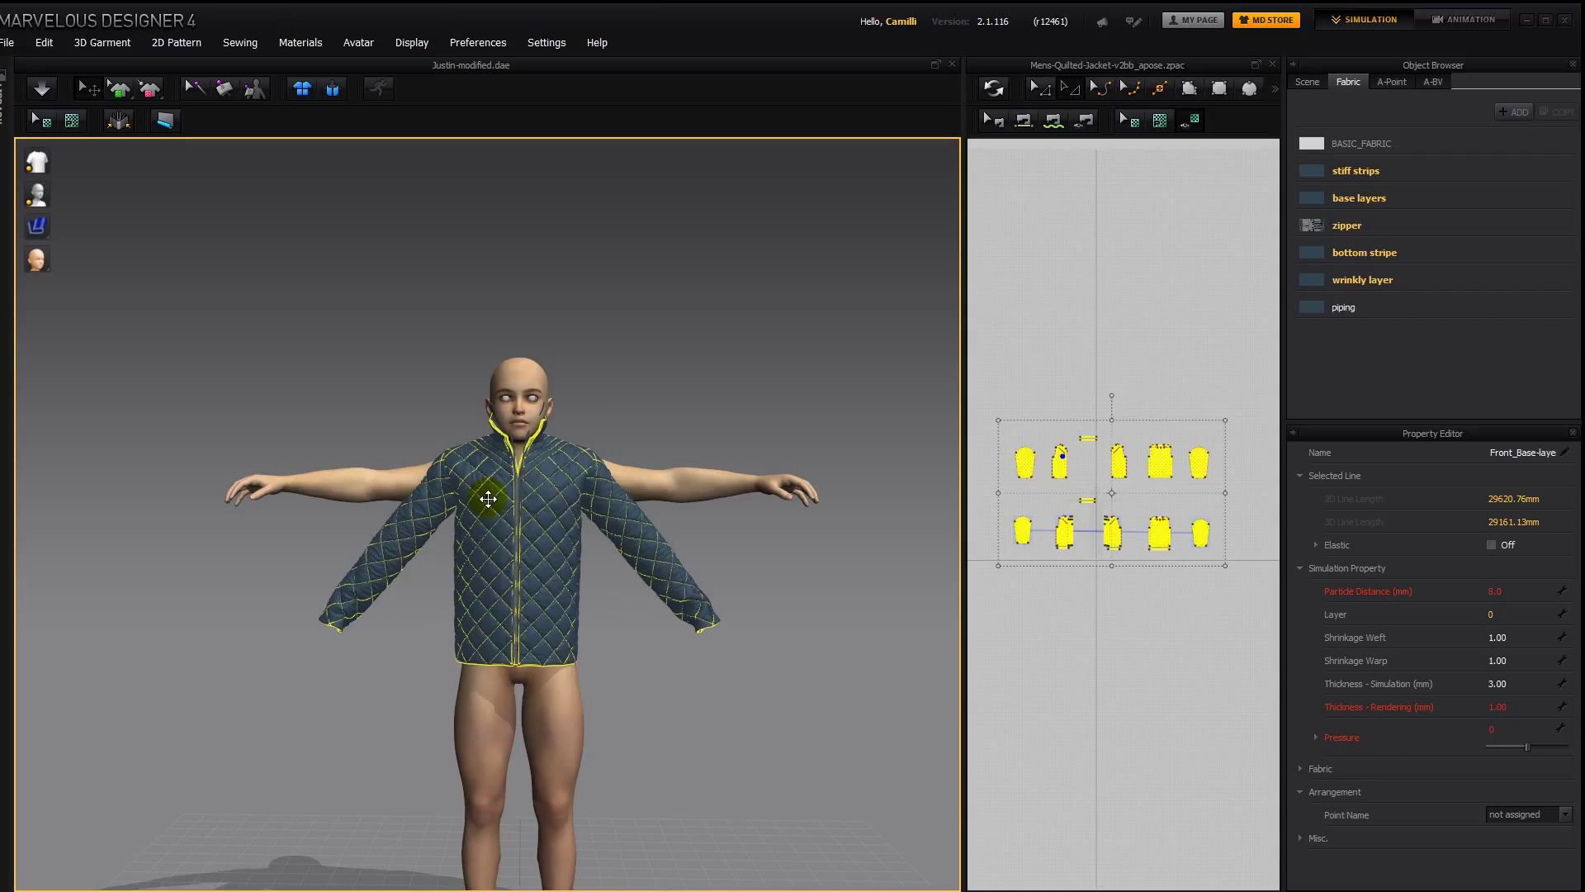
{"action": "right_click_drag", "start_coordinate": [488, 499], "coordinate": [575, 508]}
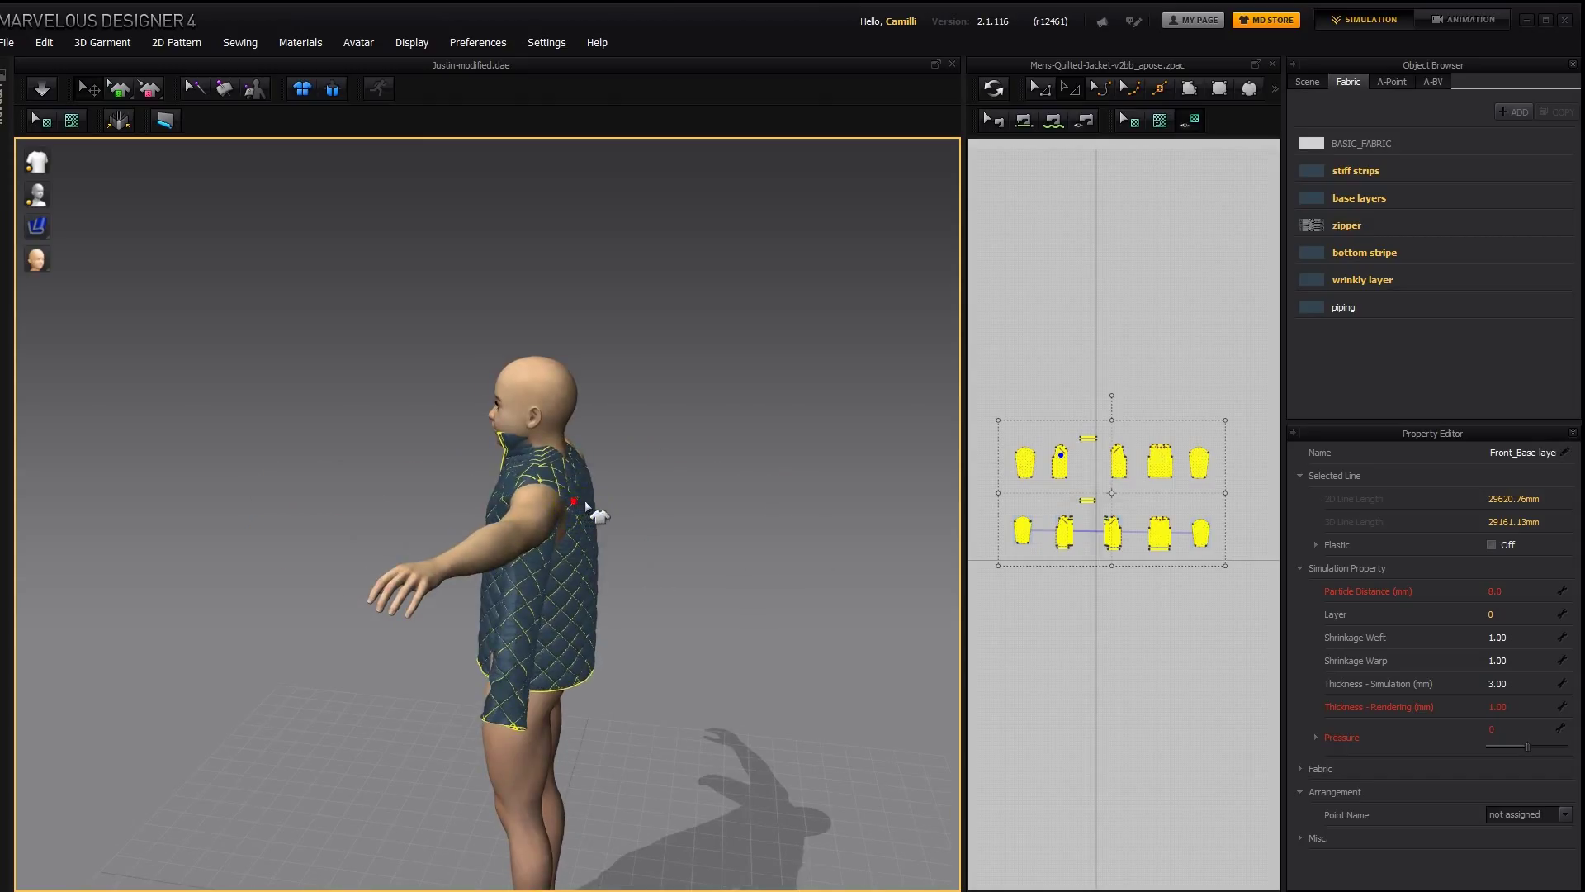
{"action": "left_click_drag", "start_coordinate": [583, 505], "coordinate": [570, 507]}
{"action": "right_click_drag", "start_coordinate": [570, 506], "coordinate": [591, 490]}
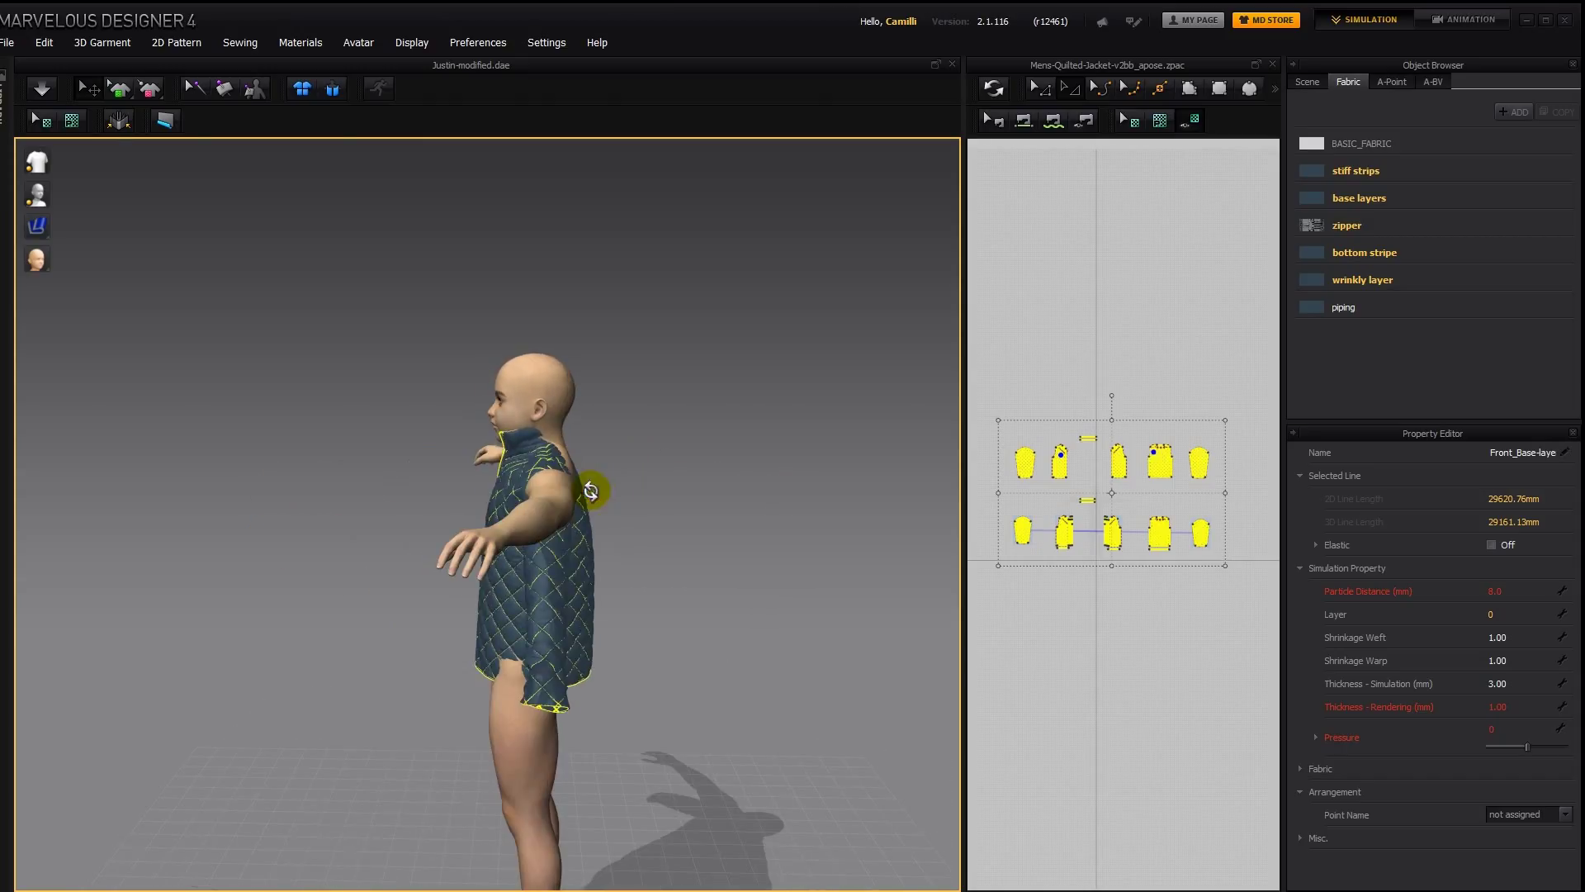
Set the particle distance of all pattern pieces to 15 mm and synchronize the 3D garment
{"action": "left_click", "coordinate": [706, 456]}
{"action": "left_click_drag", "start_coordinate": [998, 399], "coordinate": [1246, 594]}
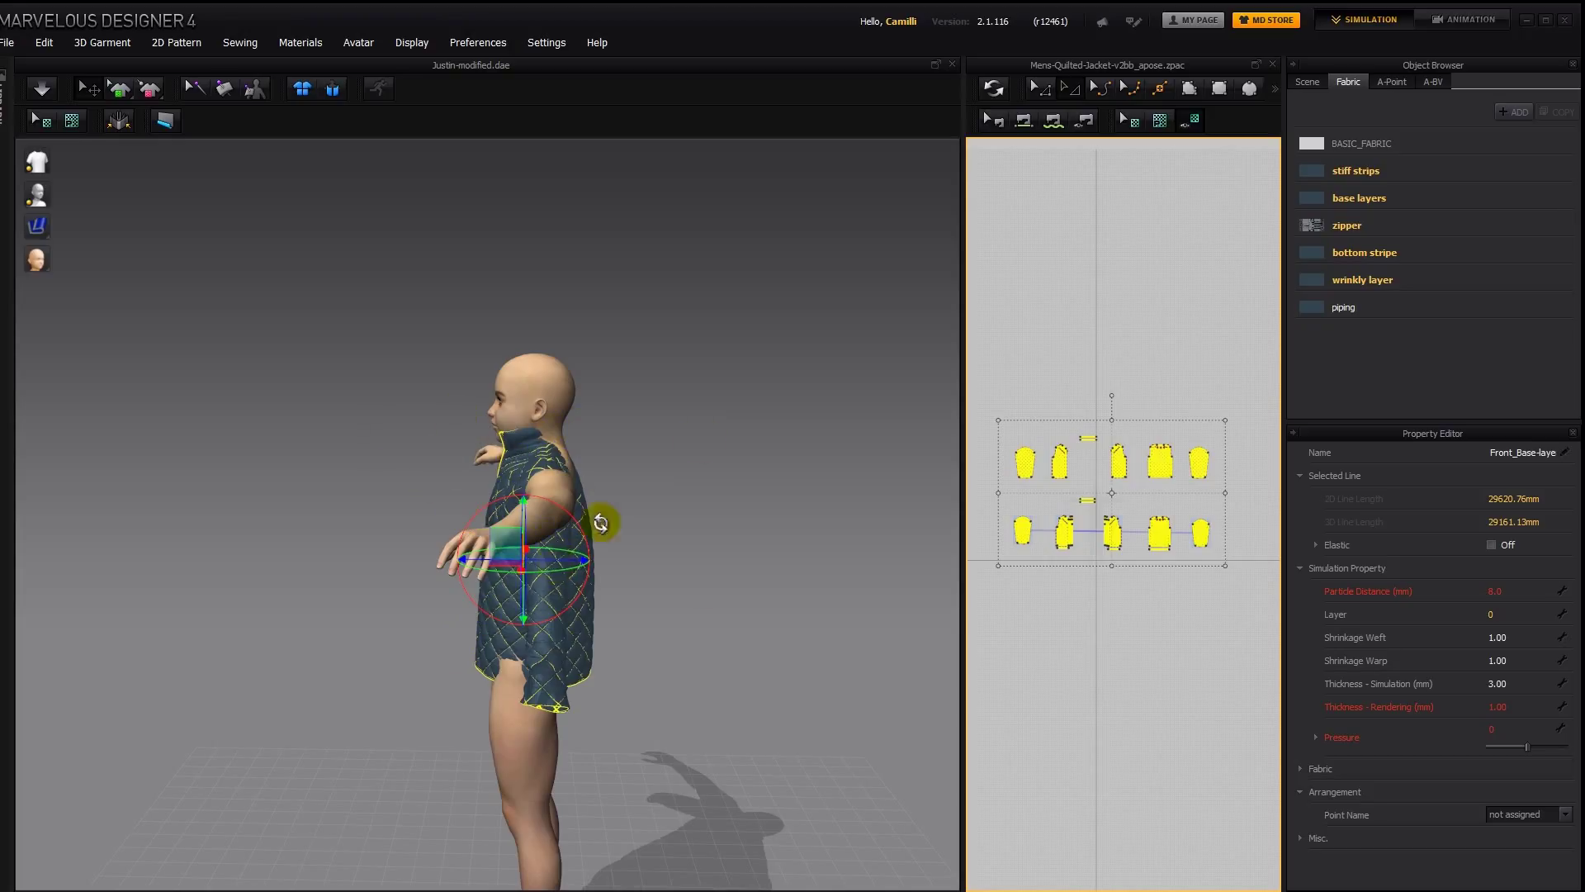
{"action": "left_click", "coordinate": [1500, 592]}
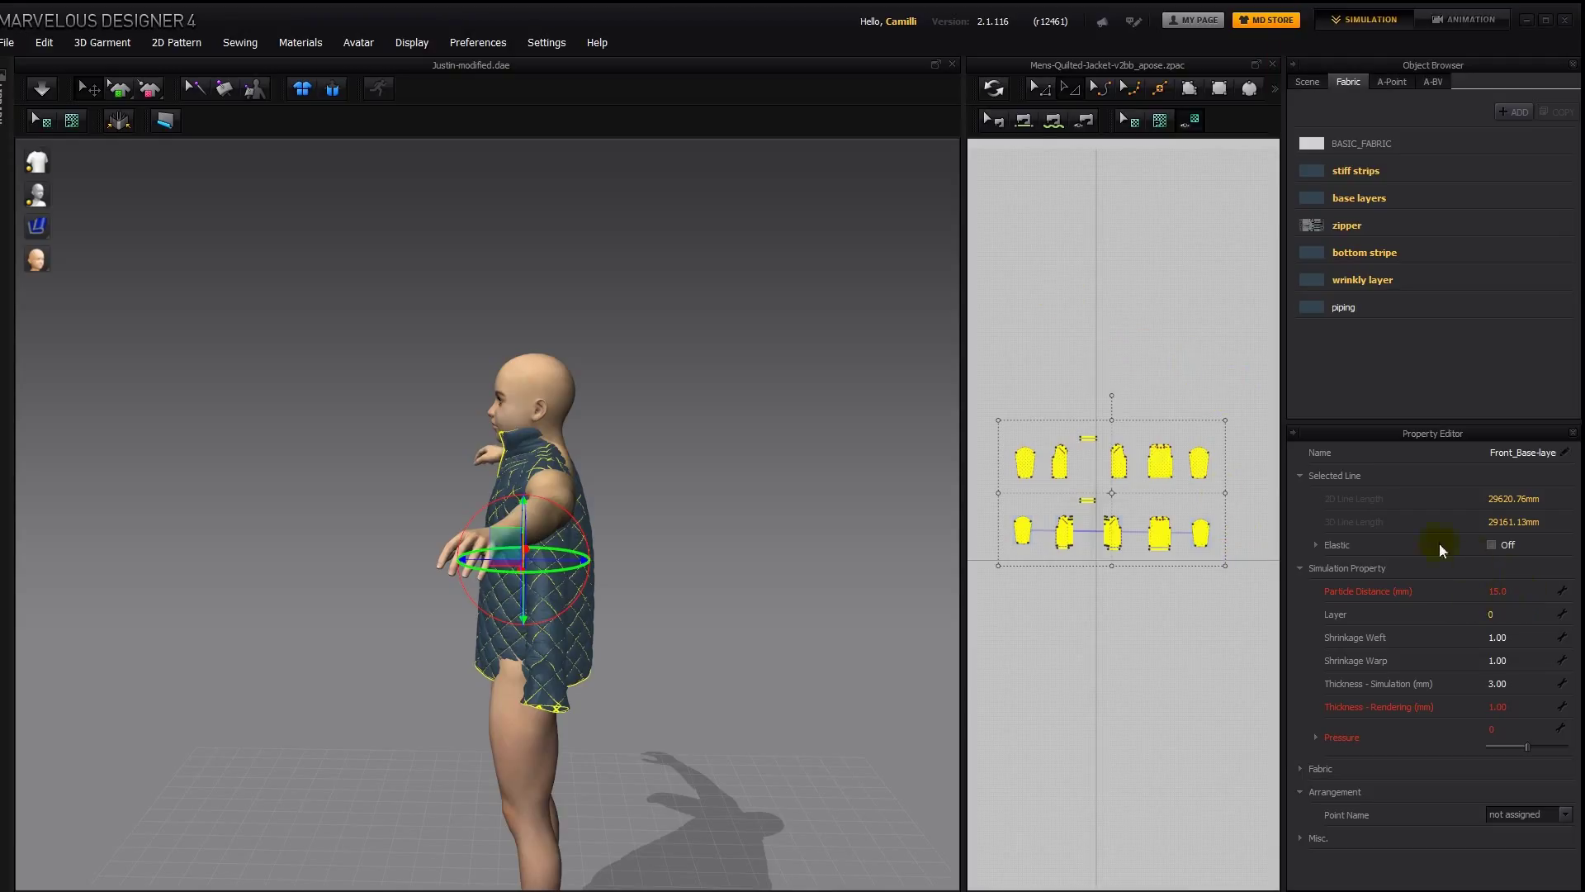
{"action": "left_click", "coordinate": [992, 90]}
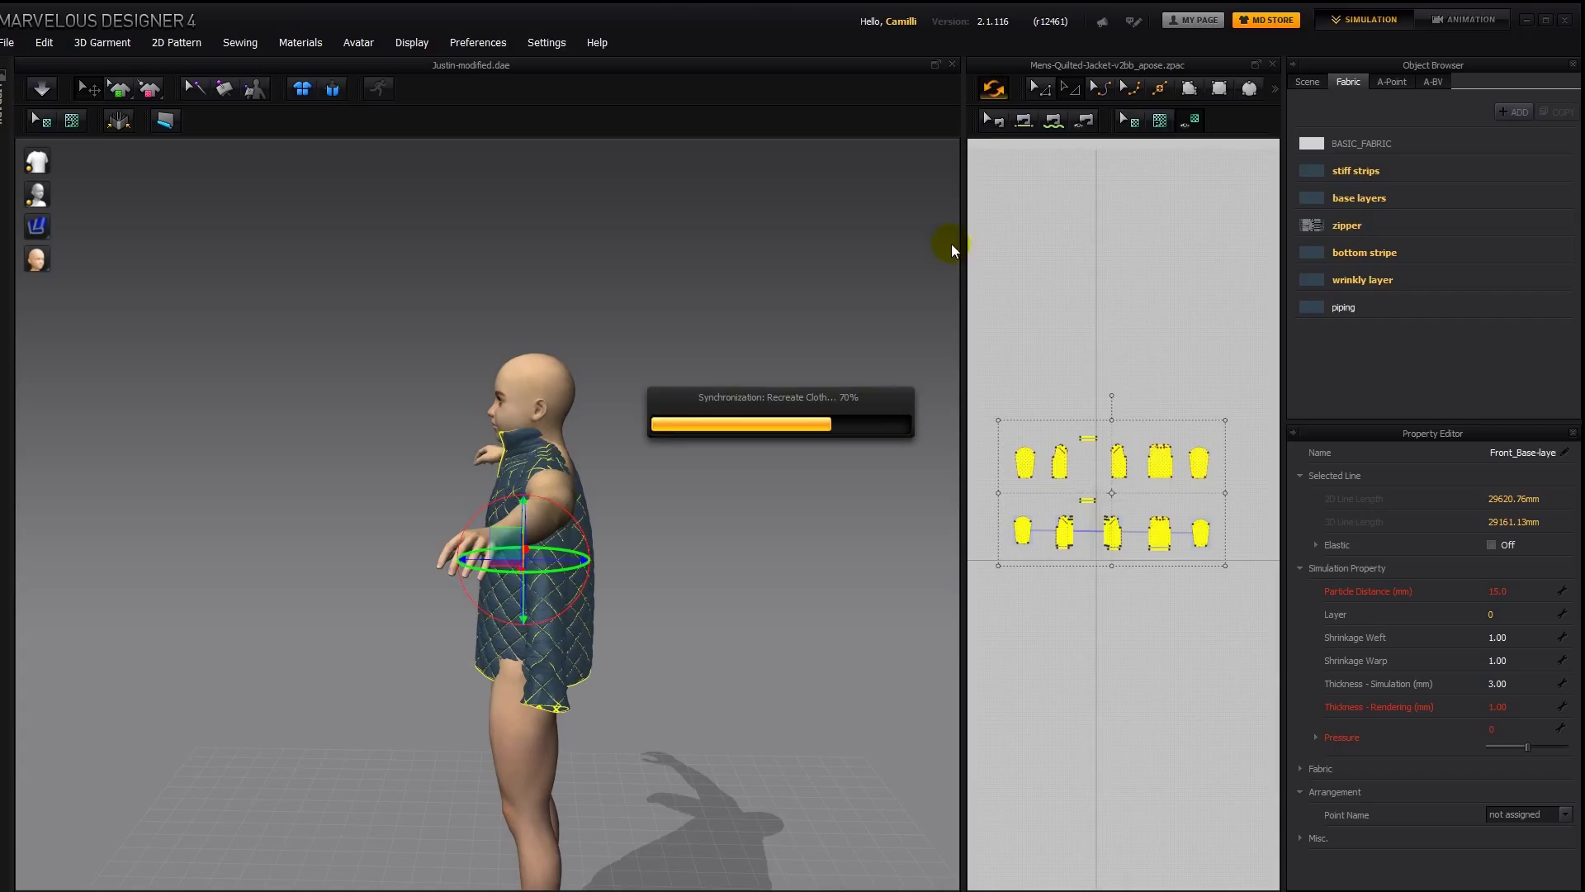
Select both layers of the two front panels and move them forward to clear the avatar's chest
{"action": "left_click", "coordinate": [667, 460]}
{"action": "right_click_drag", "start_coordinate": [667, 461], "coordinate": [735, 502]}
{"action": "left_click_drag", "start_coordinate": [1048, 429], "coordinate": [1080, 573]}
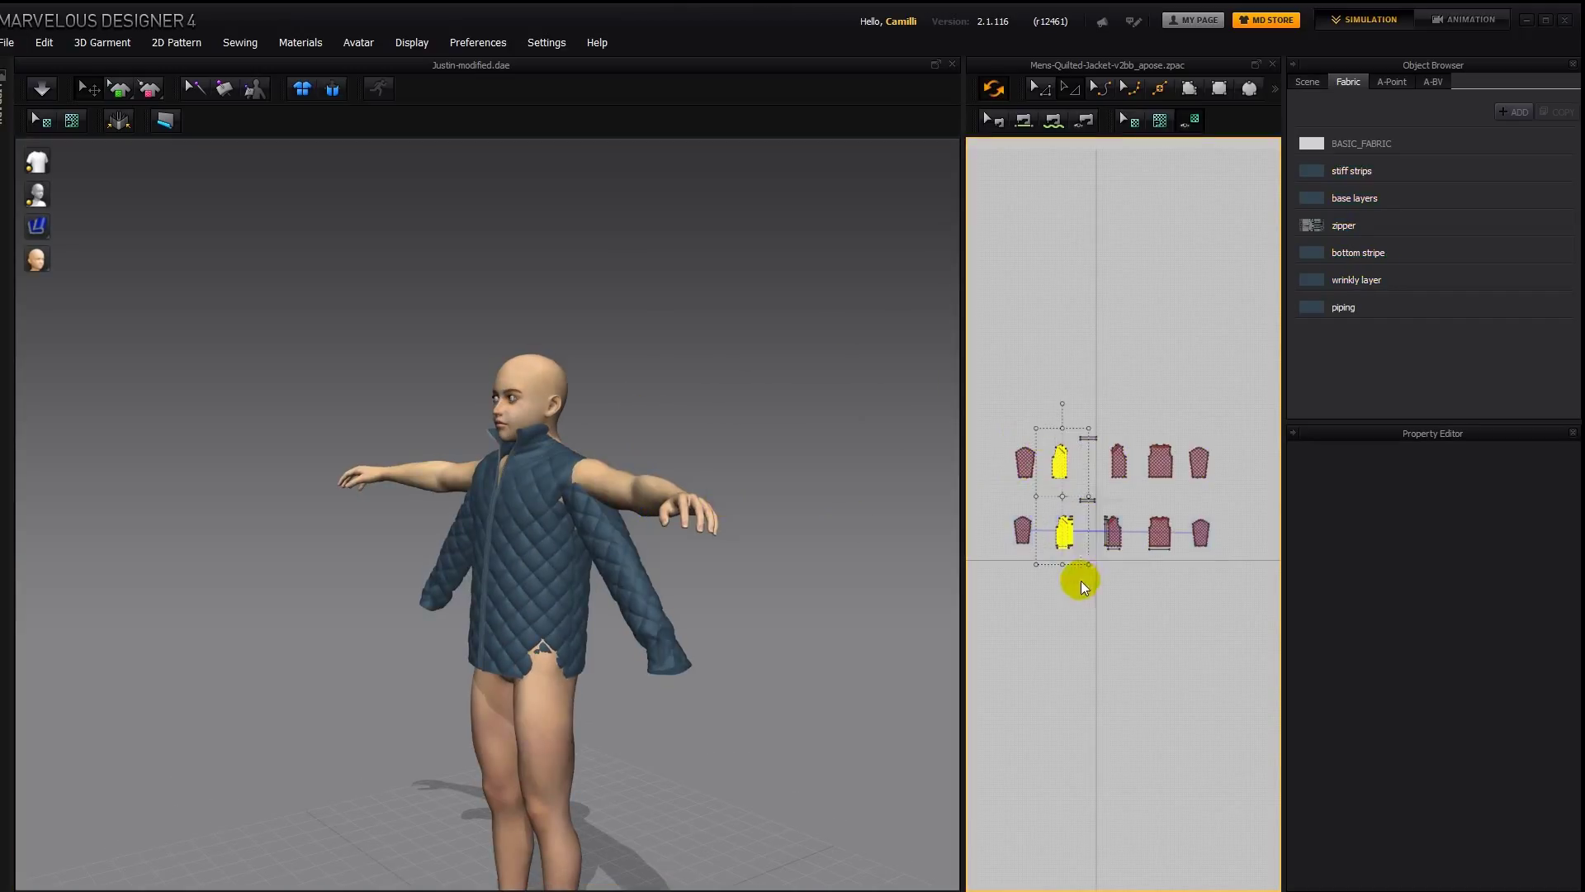
{"action": "left_click_drag", "start_coordinate": [1101, 418], "coordinate": [1145, 611], "text": "shift"}
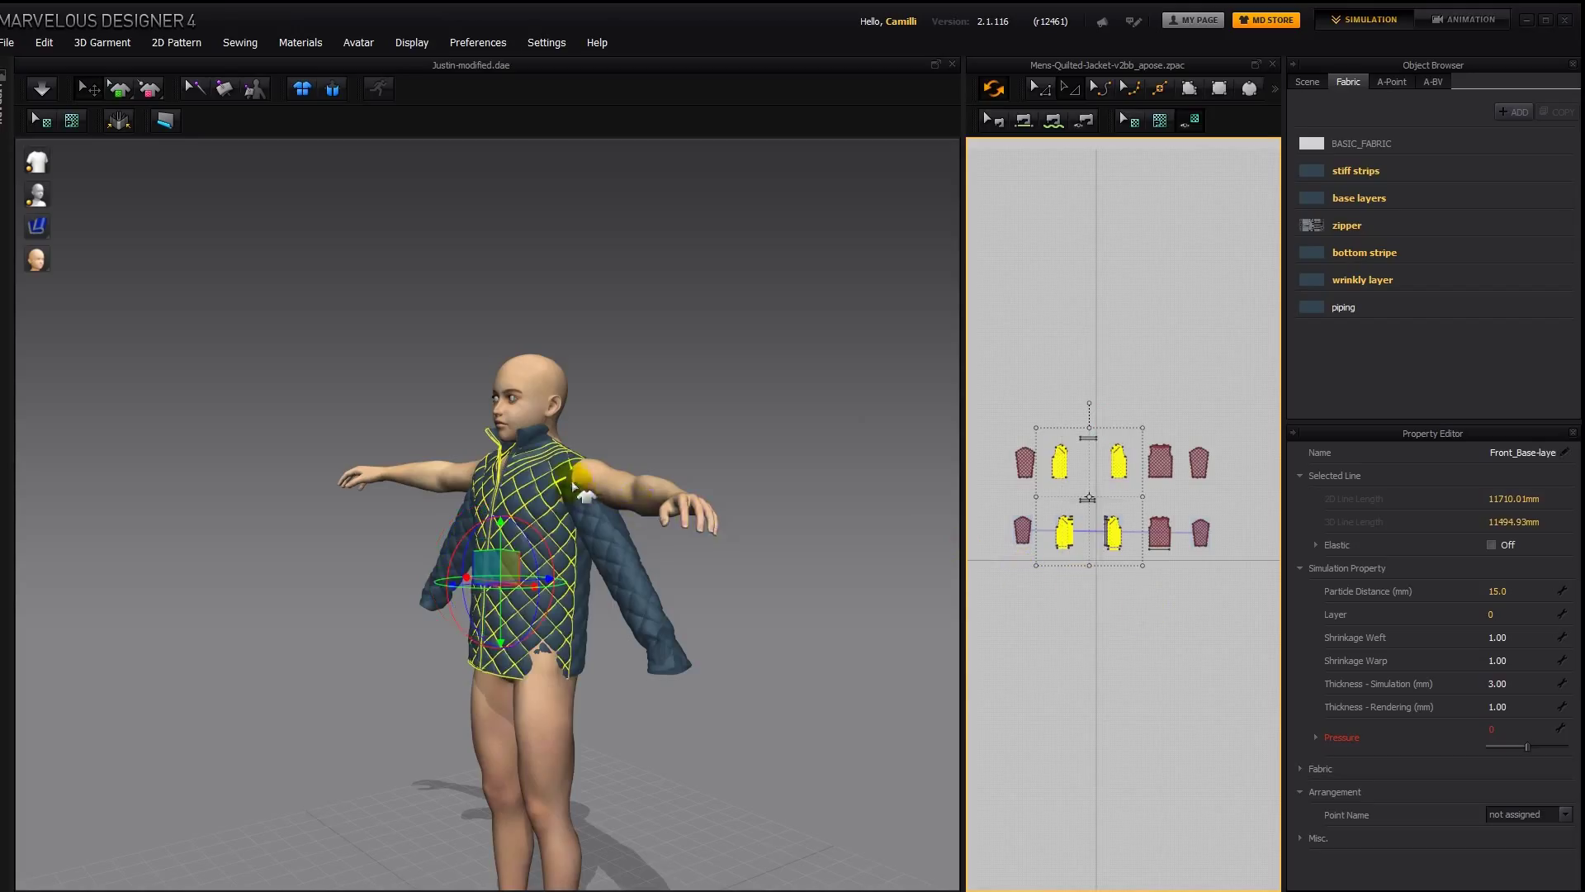
{"action": "right_click_drag", "start_coordinate": [573, 478], "coordinate": [587, 591]}
{"action": "left_click", "coordinate": [1107, 522], "text": "shift"}
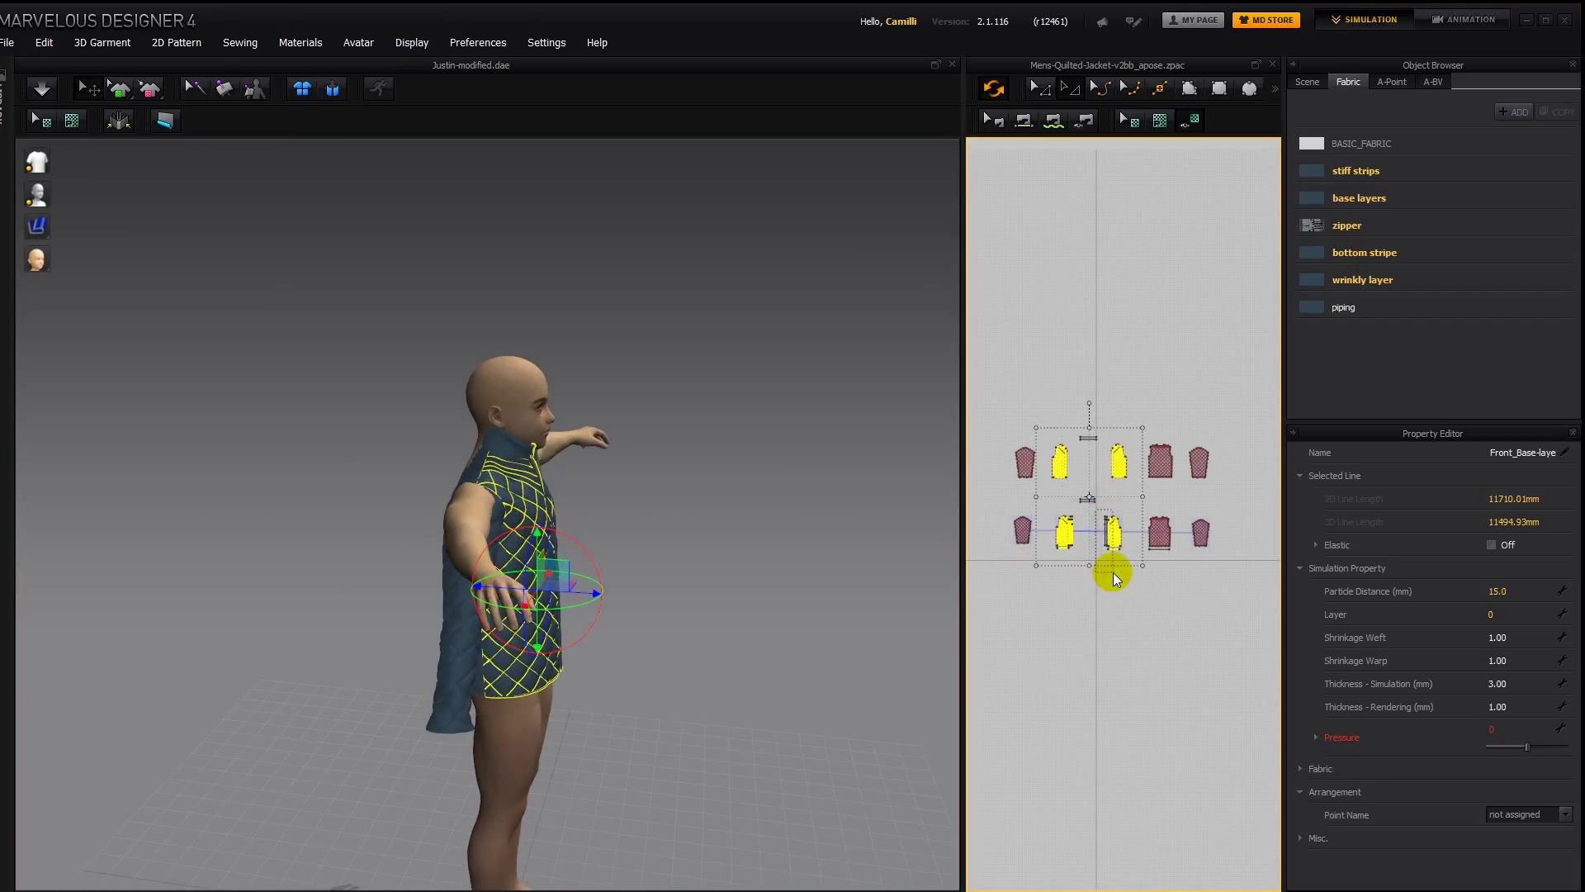
{"action": "left_click_drag", "start_coordinate": [1094, 413], "coordinate": [1121, 563]}
{"action": "left_click_drag", "start_coordinate": [1034, 417], "coordinate": [1082, 601], "text": "shift"}
{"action": "right_click_drag", "start_coordinate": [632, 613], "coordinate": [587, 549]}
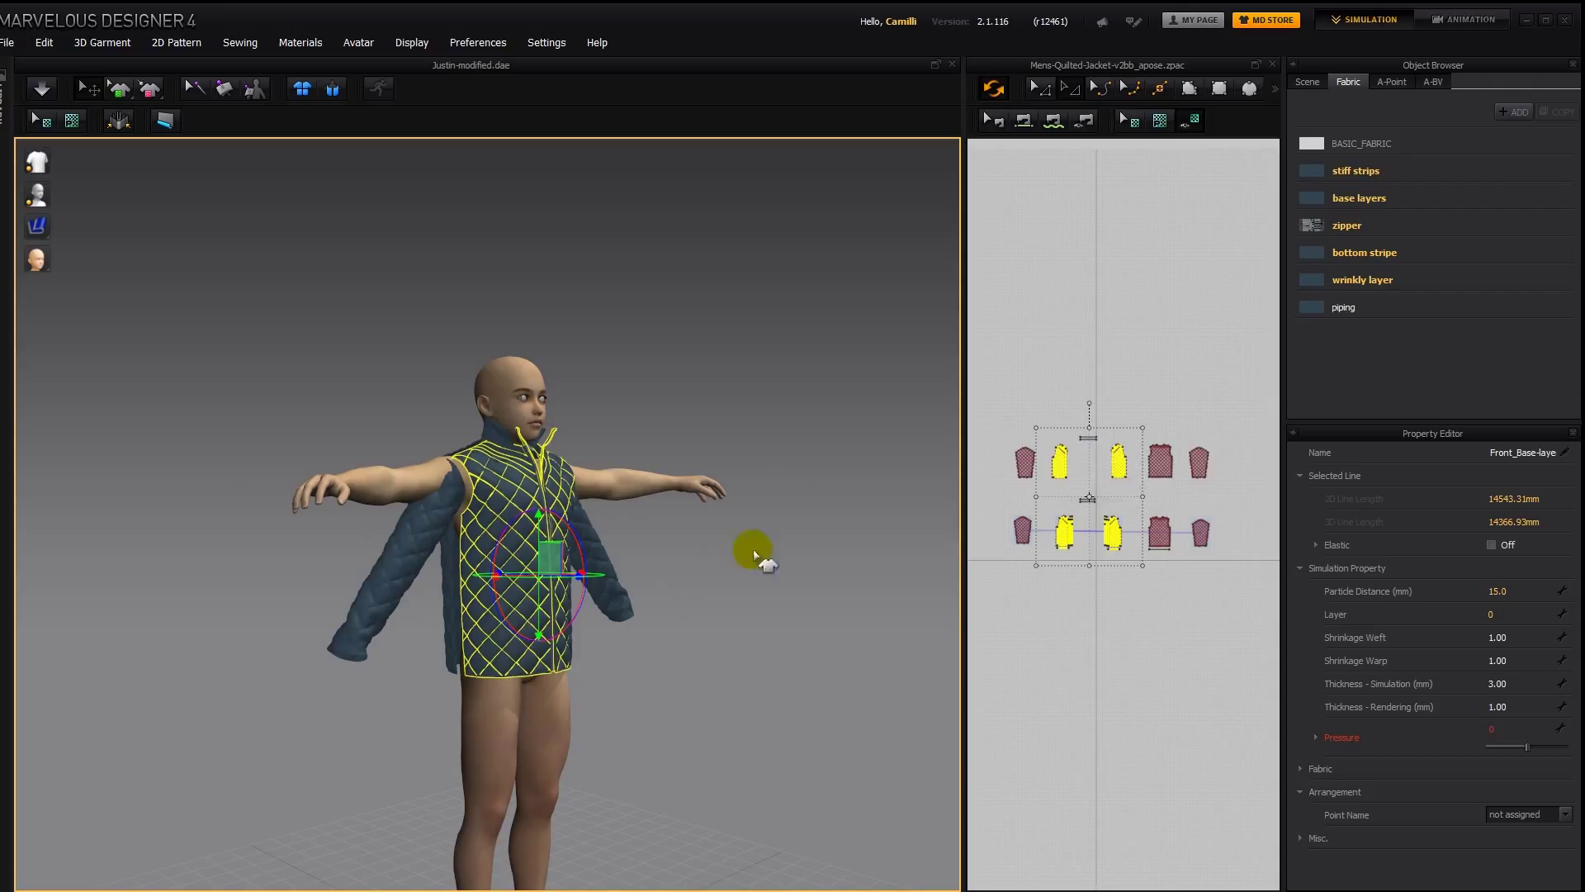
Select both layers of the back panel and move them backward to clear the avatar's back
{"action": "left_click_drag", "start_coordinate": [1133, 402], "coordinate": [1185, 568]}
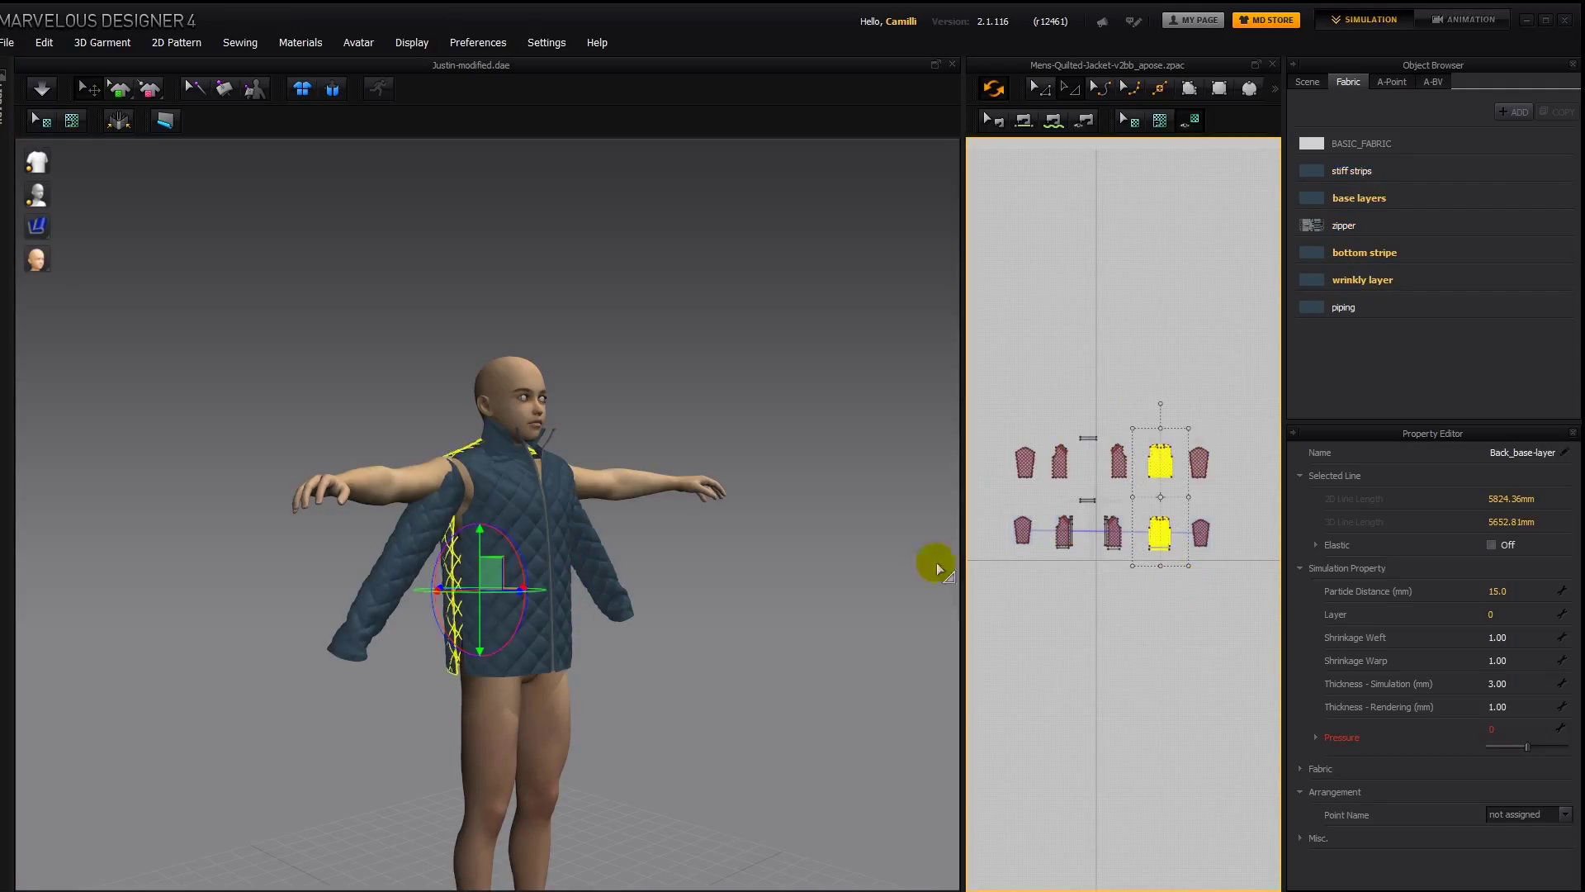
{"action": "right_click_drag", "start_coordinate": [937, 556], "coordinate": [484, 587]}
{"action": "left_click_drag", "start_coordinate": [456, 609], "coordinate": [473, 498]}
{"action": "right_click_drag", "start_coordinate": [472, 498], "coordinate": [605, 468]}
{"action": "left_click", "coordinate": [1001, 421]}
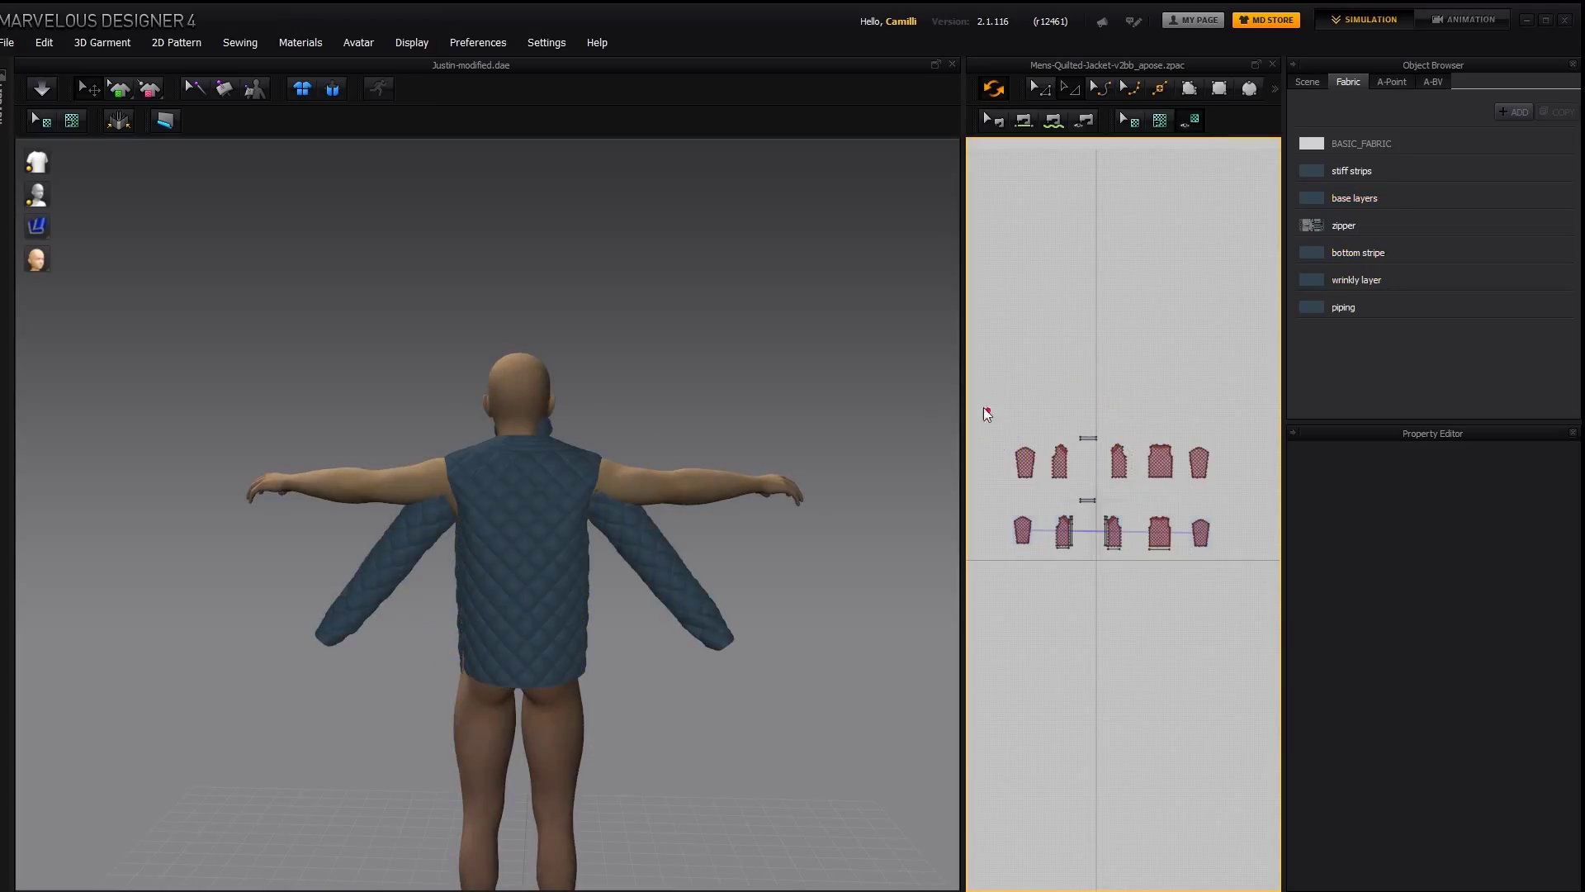
Show the avatar's joints and rotate both shoulder joints to lower the arms into line with the sleeves
{"action": "key", "text": "shift+a"}
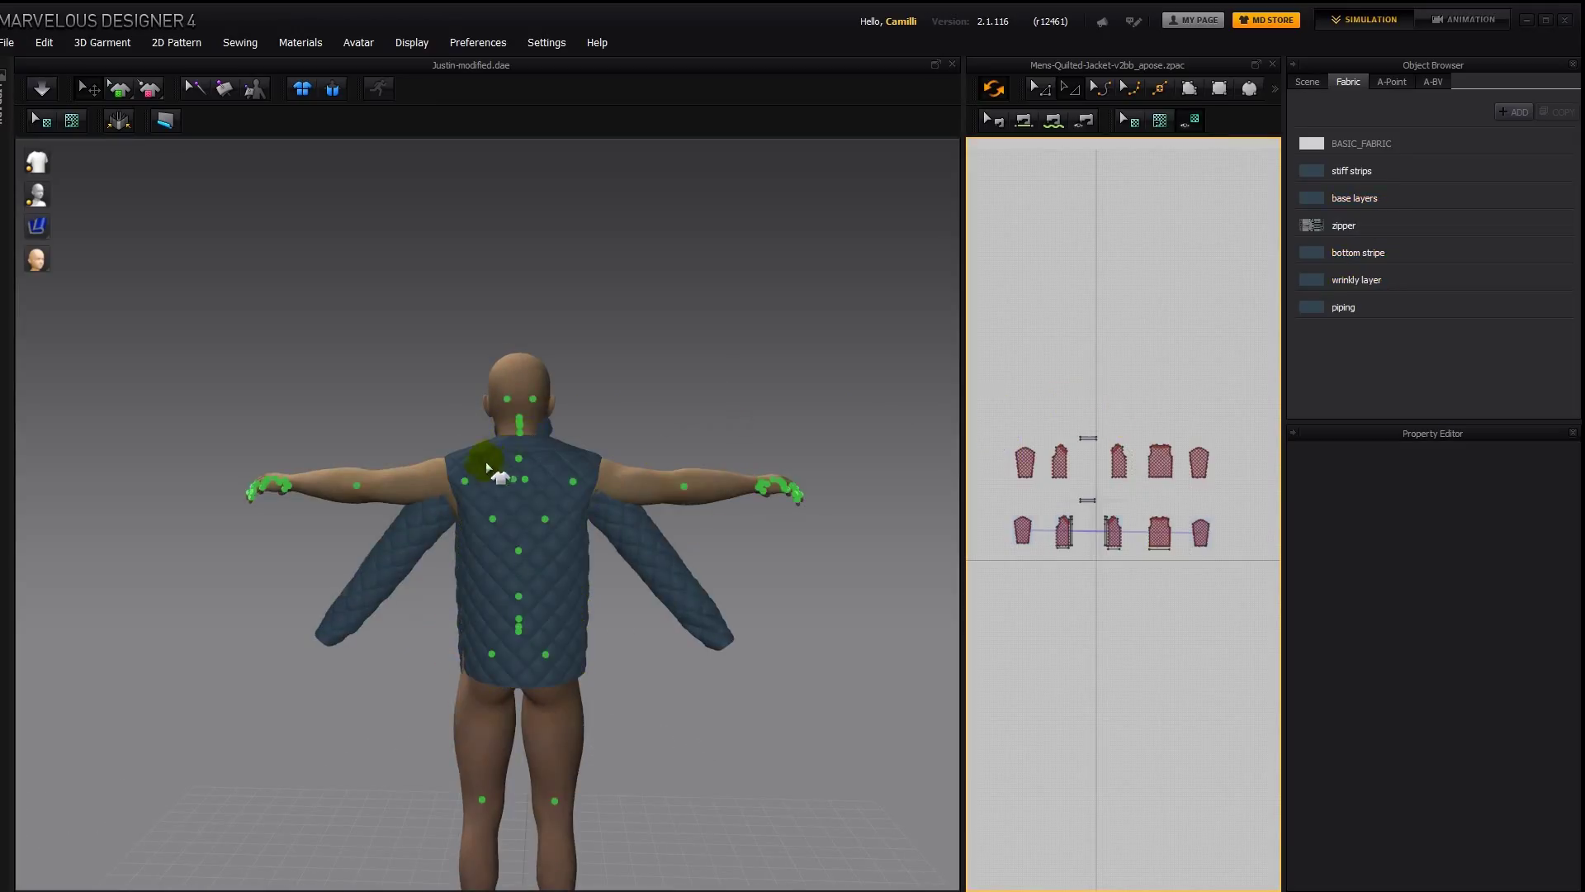
{"action": "left_click", "coordinate": [465, 483]}
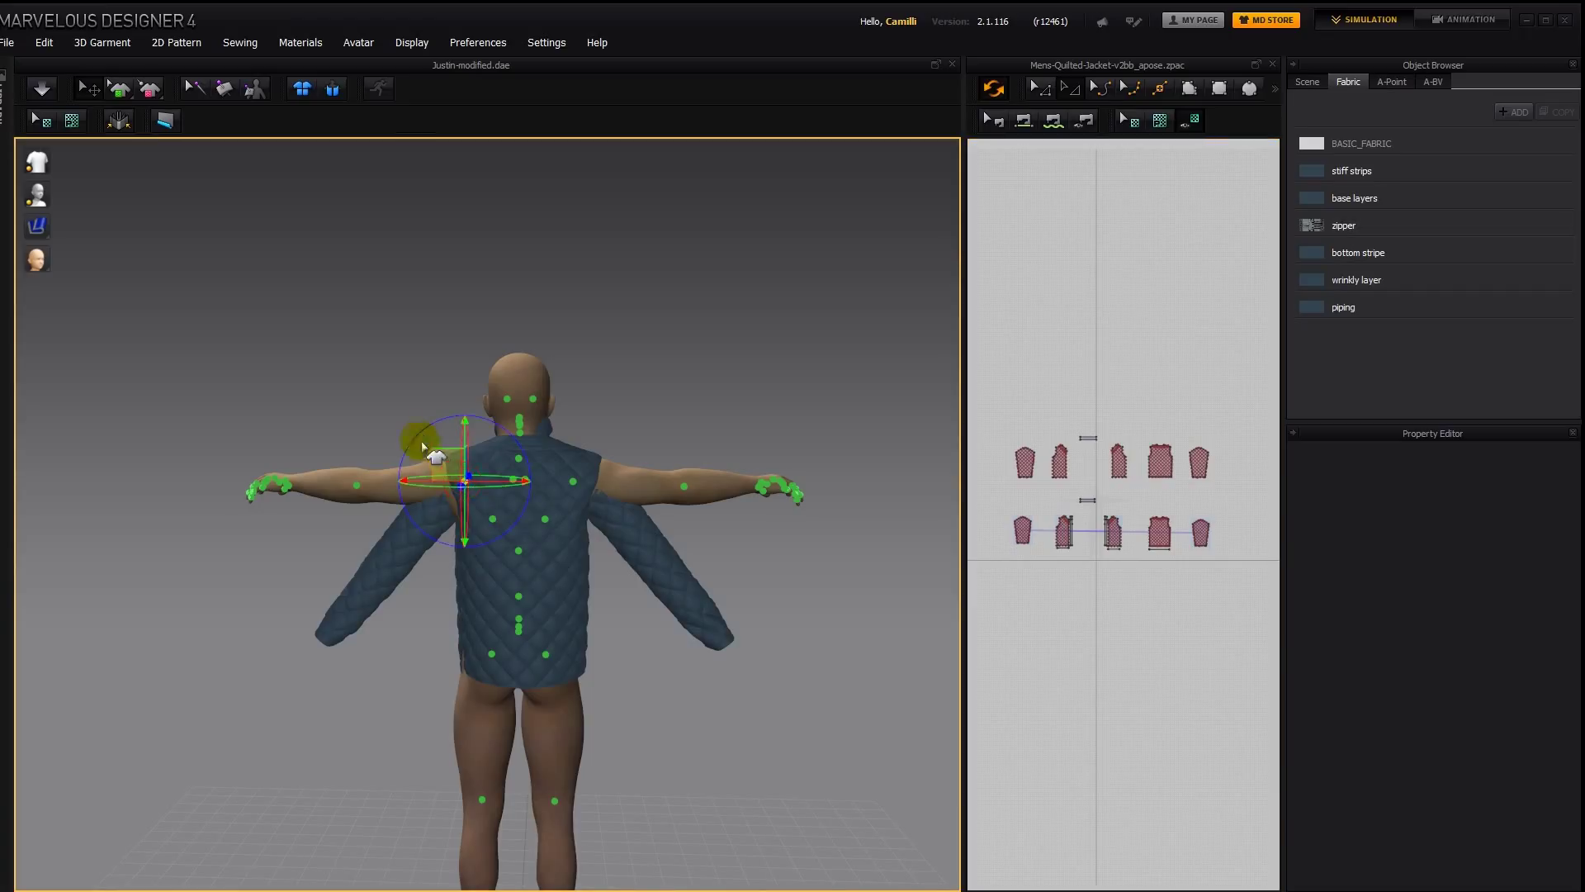
{"action": "left_click_drag", "start_coordinate": [425, 449], "coordinate": [379, 493]}
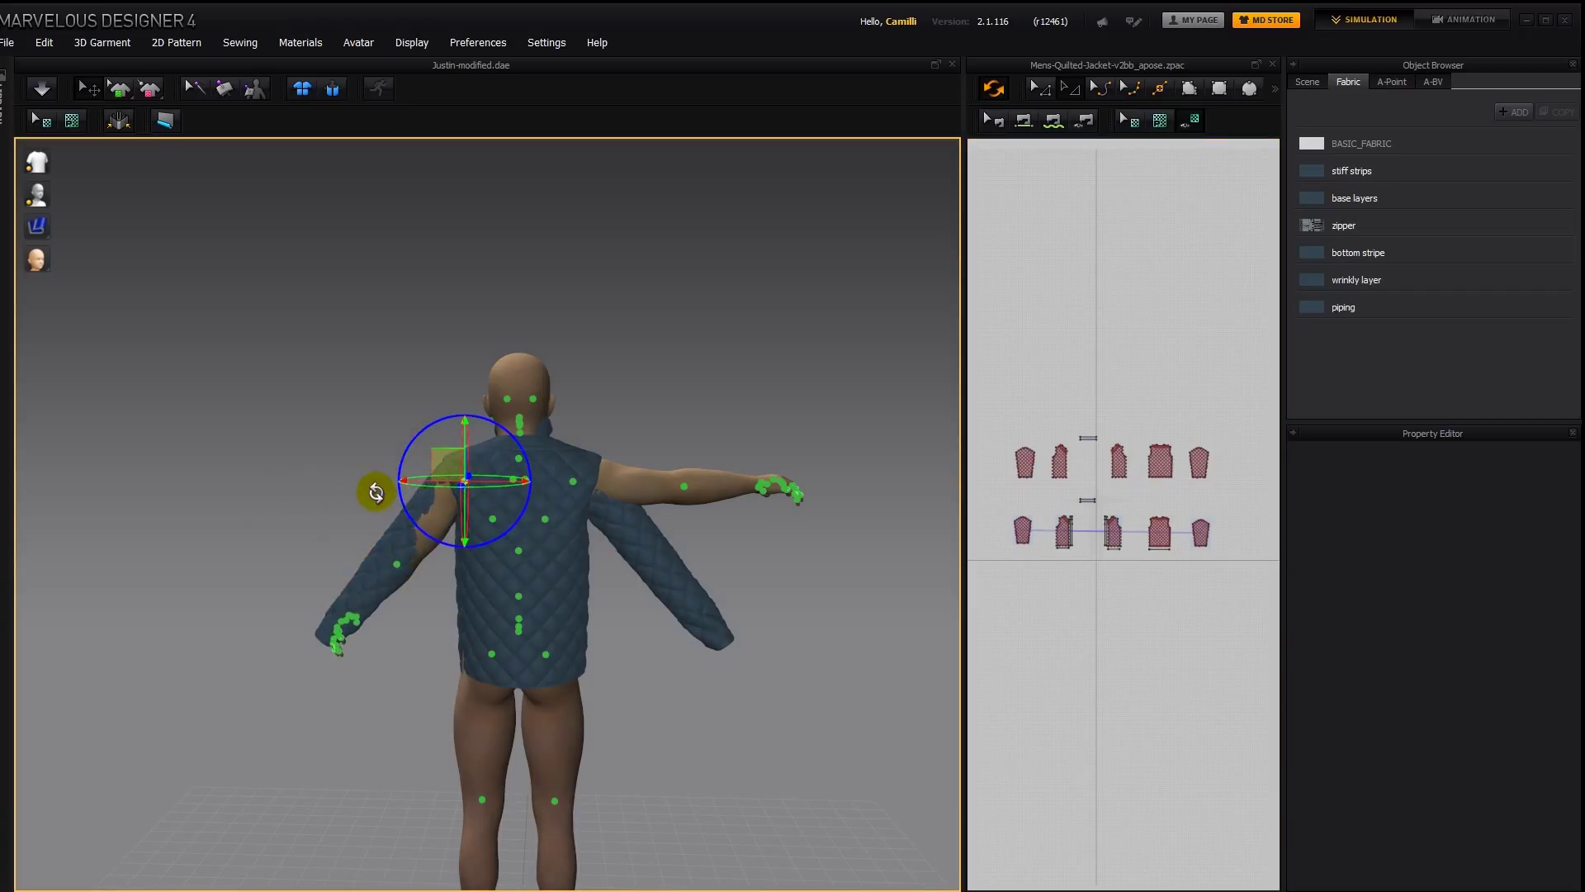
{"action": "left_click", "coordinate": [573, 482]}
{"action": "left_click_drag", "start_coordinate": [616, 432], "coordinate": [619, 474]}
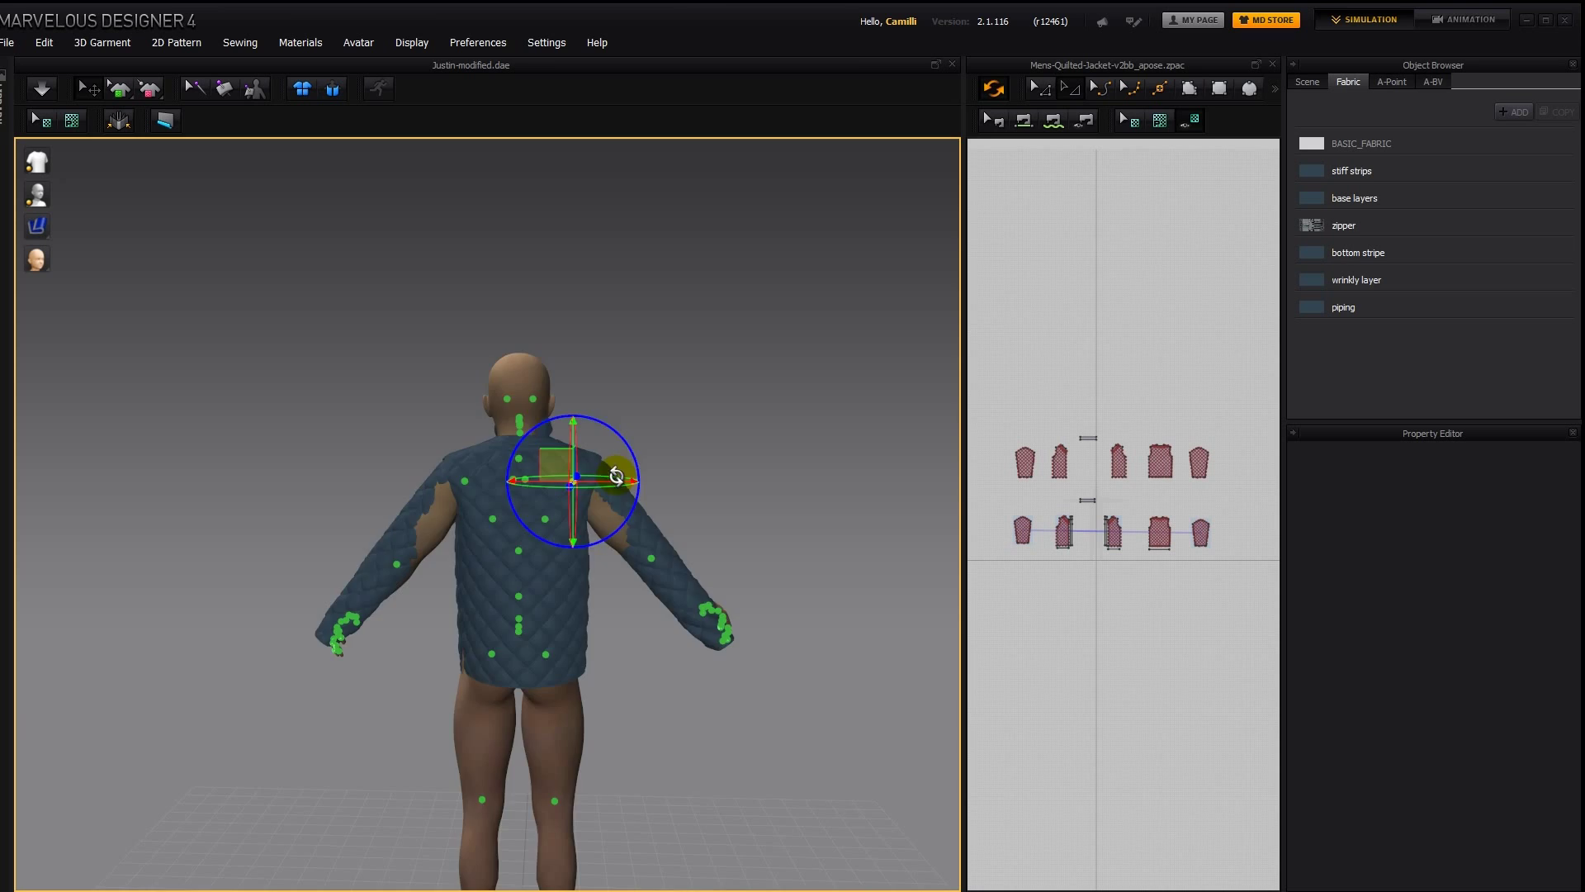
Rotate the avatar's left elbow and shoulder joints to bring that arm inside its sleeve
{"action": "right_click_drag", "start_coordinate": [619, 474], "coordinate": [701, 504]}
{"action": "left_click", "coordinate": [464, 602]}
{"action": "right_click_drag", "start_coordinate": [467, 602], "coordinate": [504, 603]}
{"action": "left_click_drag", "start_coordinate": [445, 568], "coordinate": [438, 582]}
{"action": "left_click", "coordinate": [527, 500]}
{"action": "left_click_drag", "start_coordinate": [482, 455], "coordinate": [471, 463]}
{"action": "right_click_drag", "start_coordinate": [471, 463], "coordinate": [355, 487]}
Adjust the avatar's right elbow and shoulder joints in the side view until the arm follows the right sleeve
{"action": "left_click", "coordinate": [443, 591]}
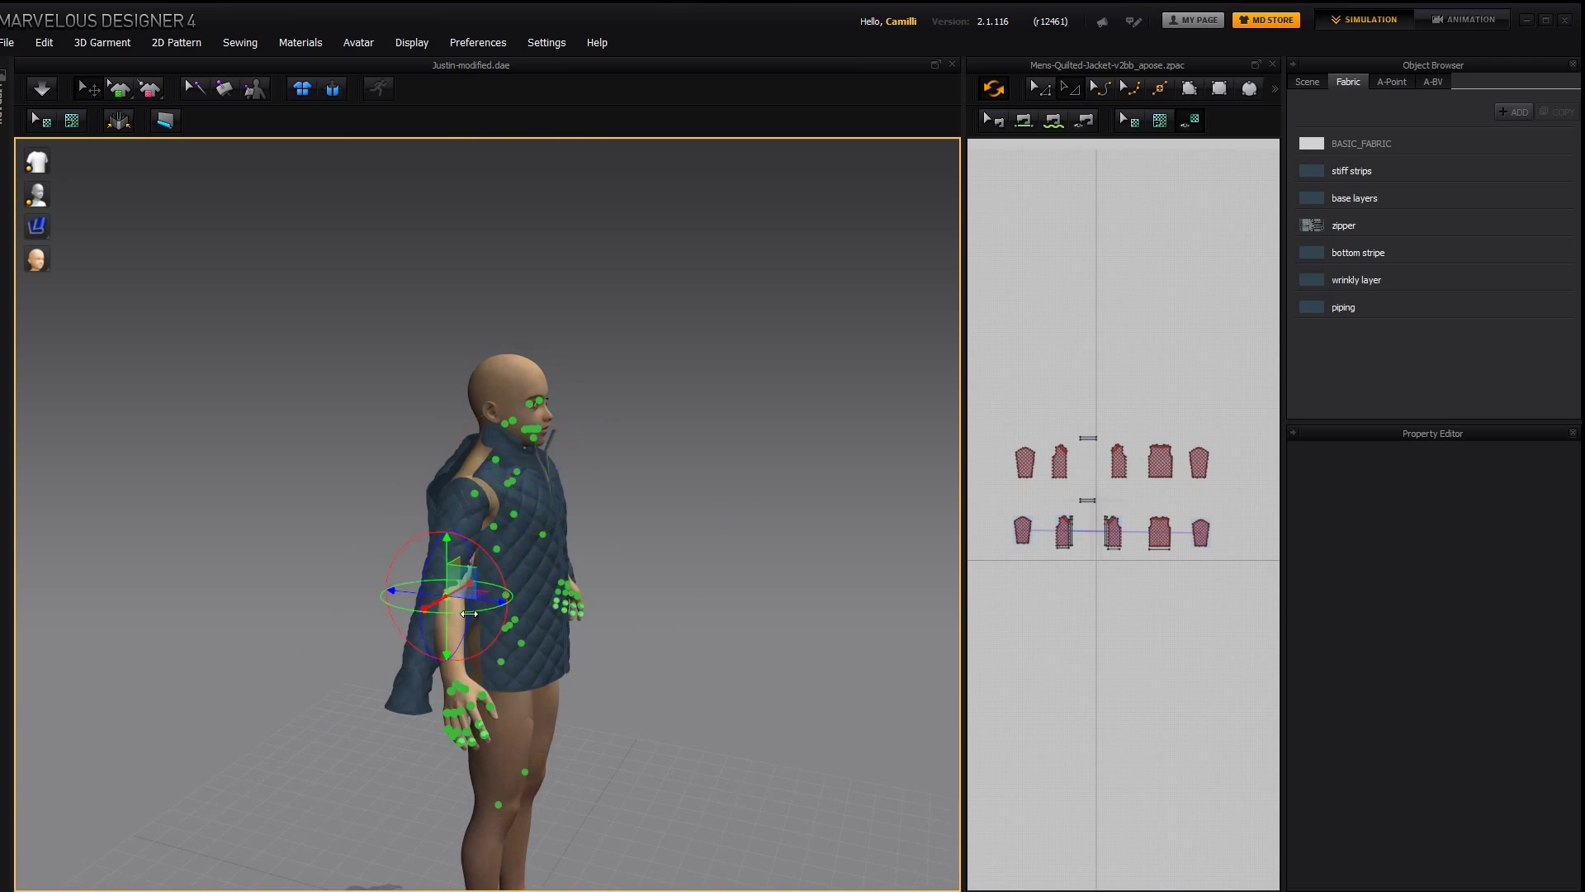
{"action": "right_click_drag", "start_coordinate": [442, 591], "coordinate": [413, 592]}
{"action": "left_click_drag", "start_coordinate": [548, 613], "coordinate": [540, 636]}
{"action": "left_click", "coordinate": [488, 495]}
{"action": "left_click_drag", "start_coordinate": [525, 448], "coordinate": [535, 484]}
{"action": "left_click", "coordinate": [468, 599]}
{"action": "left_click_drag", "start_coordinate": [503, 548], "coordinate": [495, 544]}
{"action": "left_click", "coordinate": [488, 495]}
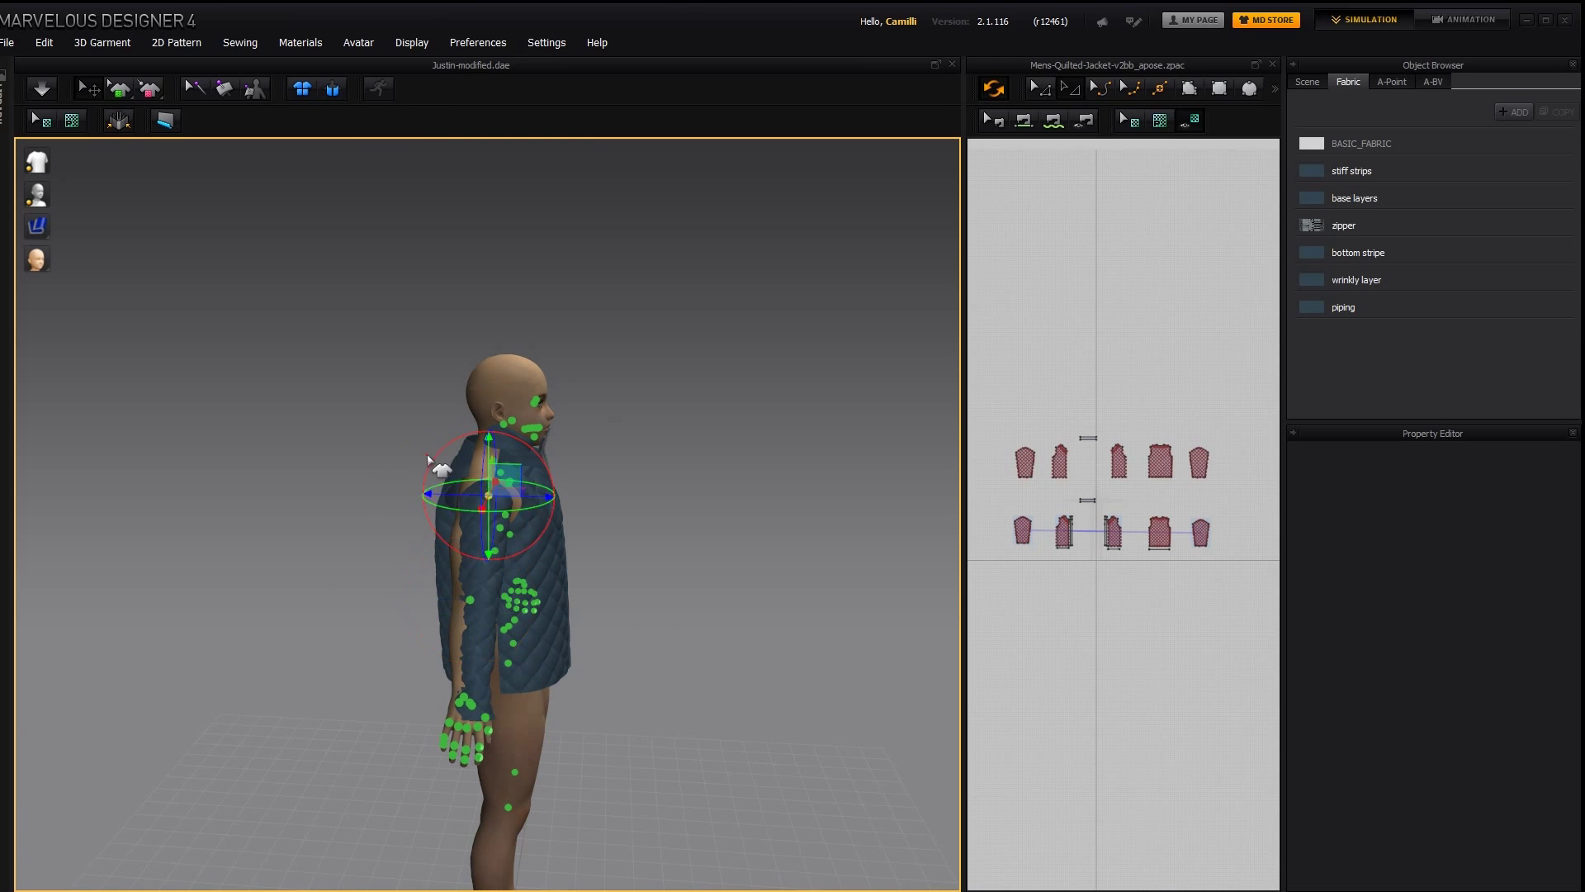
{"action": "left_click_drag", "start_coordinate": [435, 467], "coordinate": [437, 450]}
Fine-tune the avatar's left shoulder rotation from the front and side so the forearm sits inside the sleeve
{"action": "right_click_drag", "start_coordinate": [438, 451], "coordinate": [513, 509]}
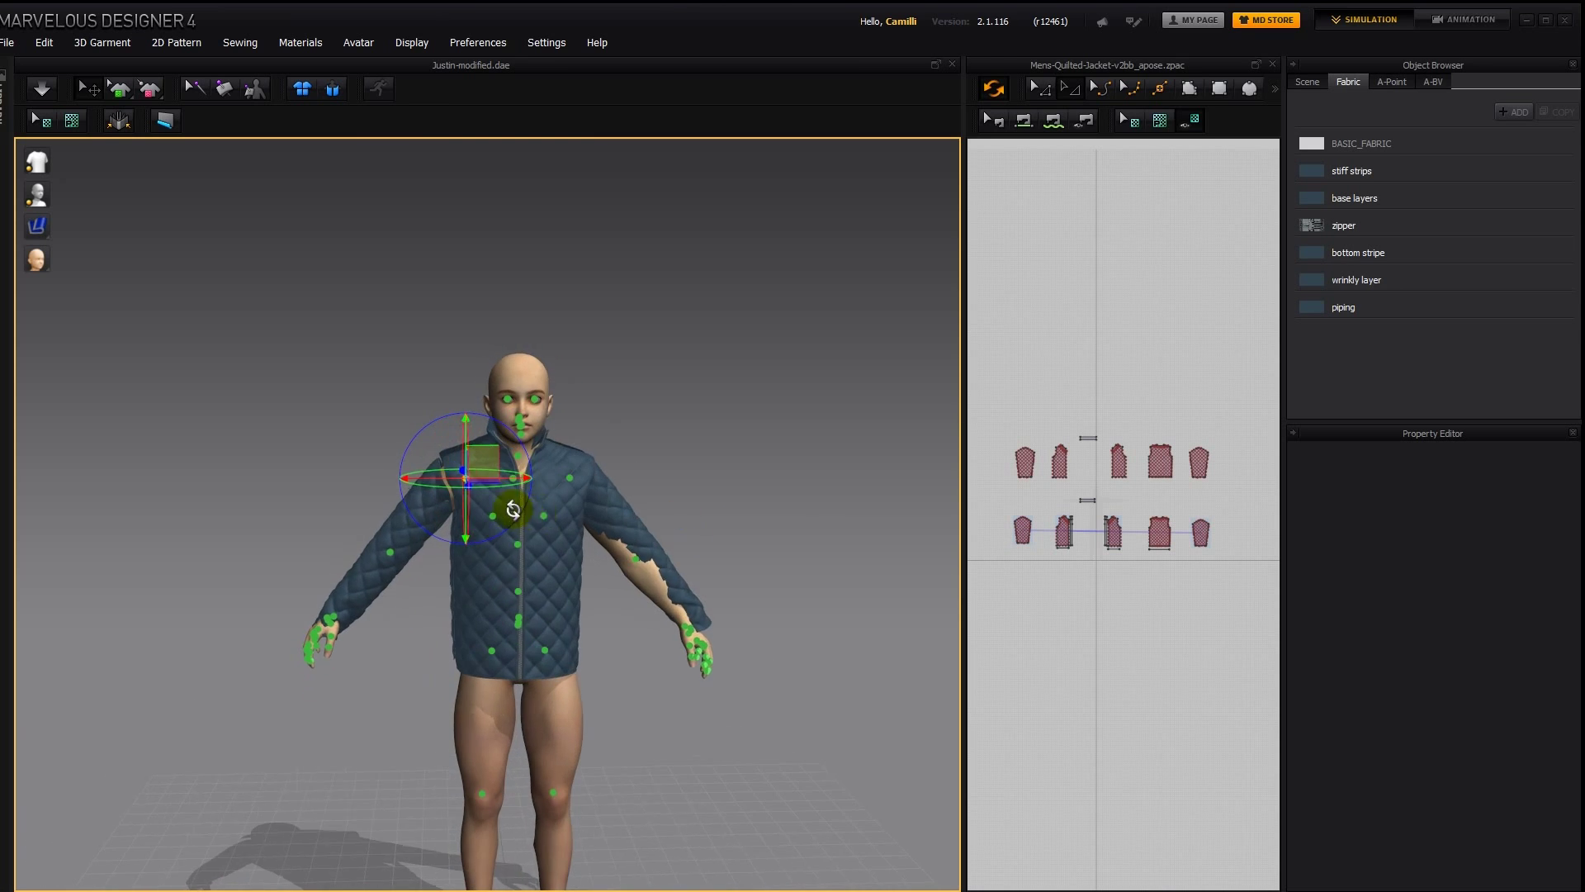
{"action": "left_click", "coordinate": [572, 478]}
{"action": "left_click_drag", "start_coordinate": [619, 433], "coordinate": [620, 434]}
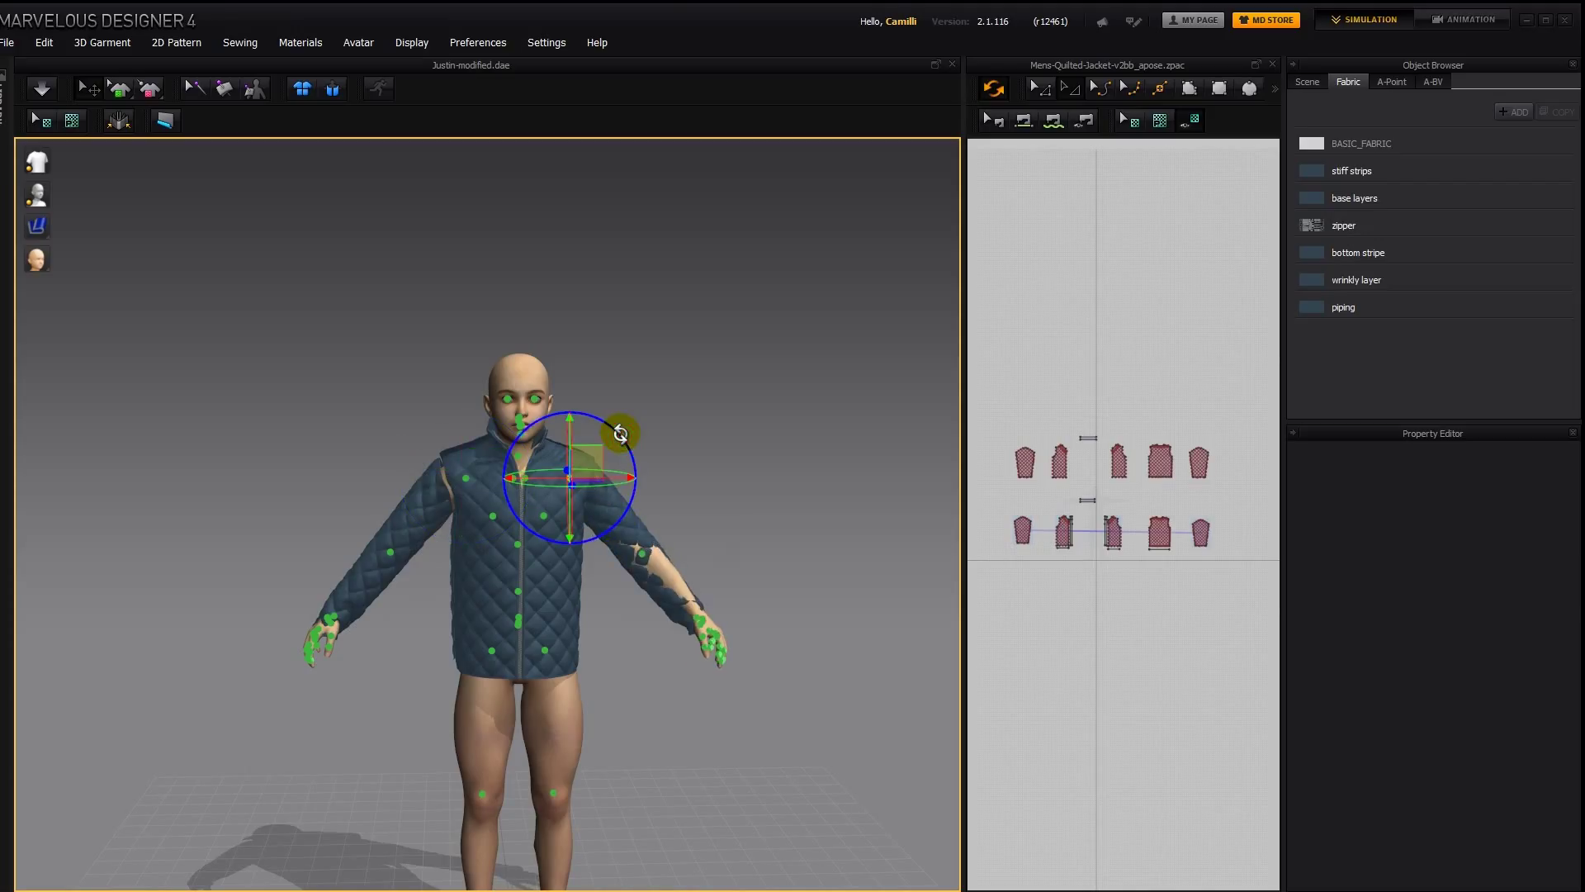
{"action": "right_click_drag", "start_coordinate": [707, 500], "coordinate": [516, 545]}
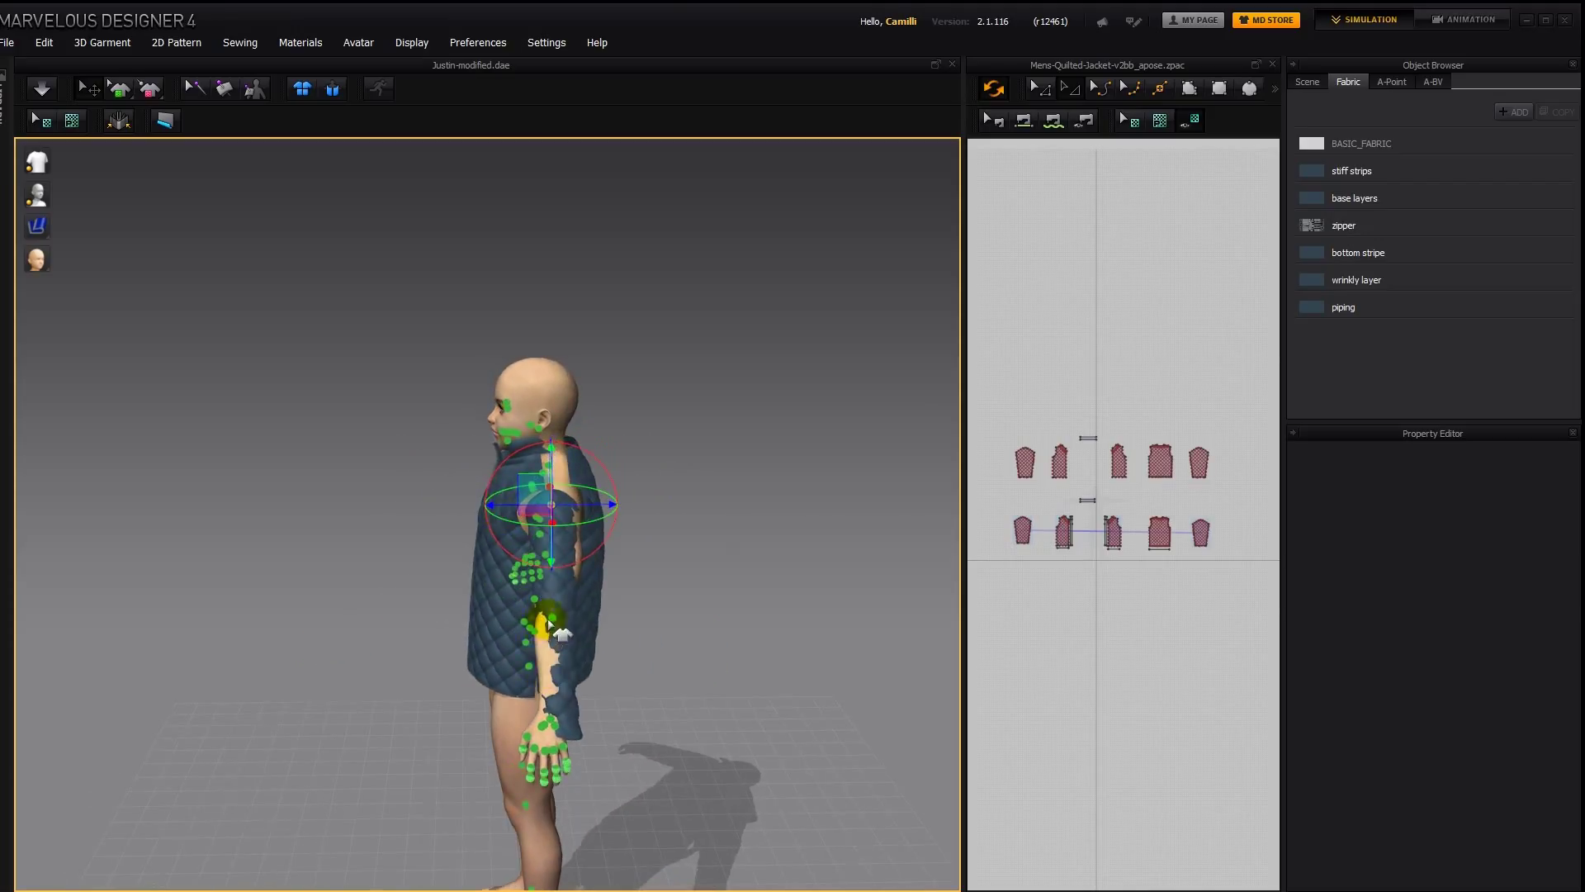
{"action": "left_click_drag", "start_coordinate": [521, 450], "coordinate": [518, 450]}
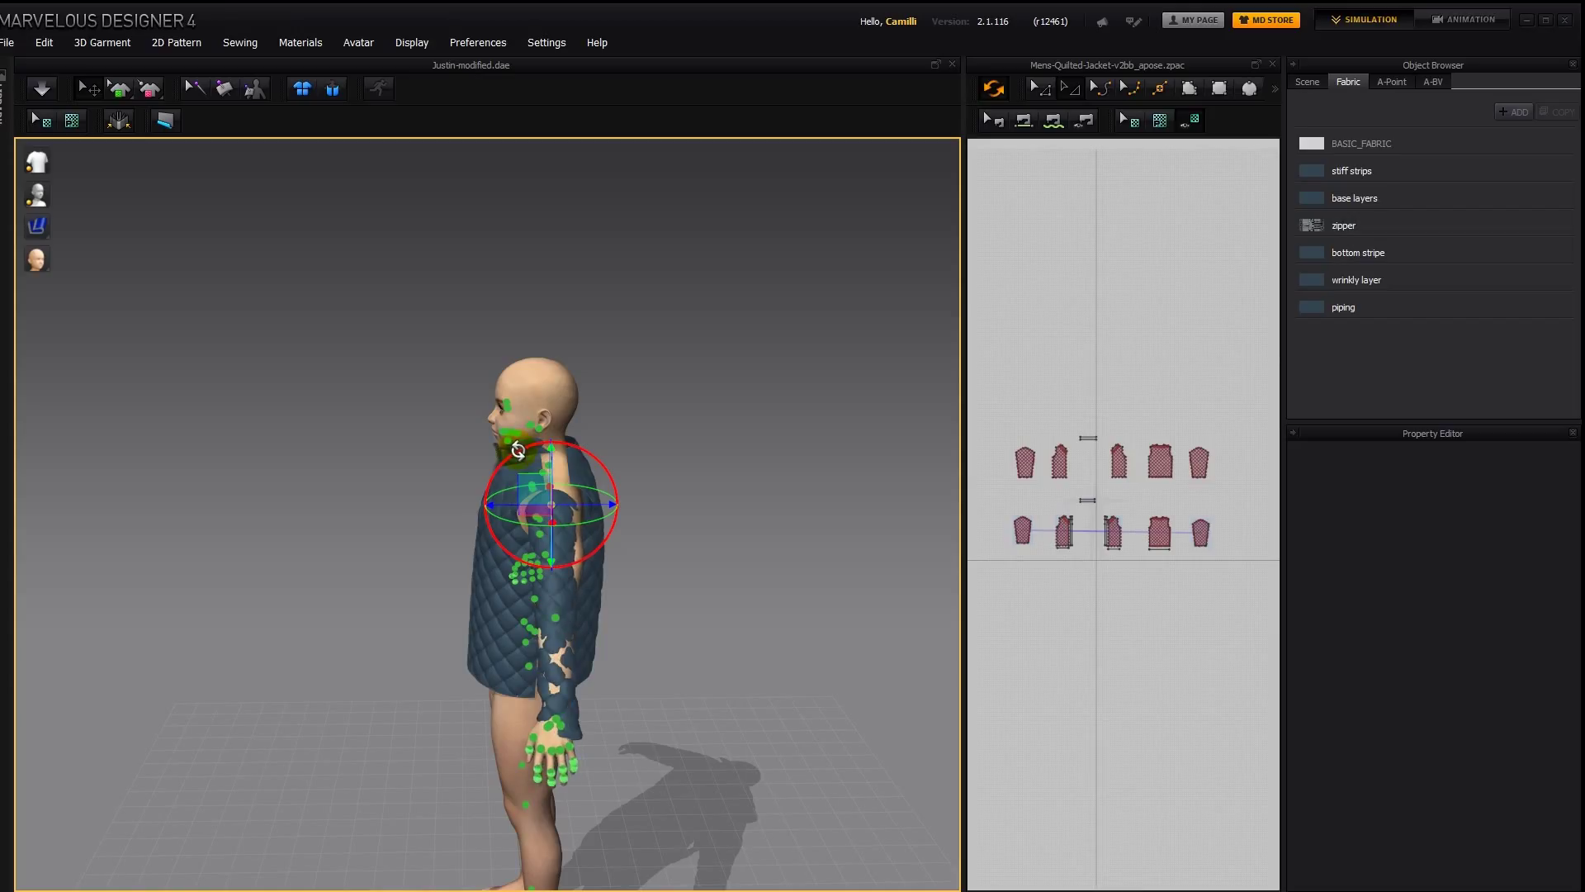
Select both collar pieces and shift them slightly backward around the avatar's neck
{"action": "right_click_drag", "start_coordinate": [623, 573], "coordinate": [1154, 449]}
{"action": "left_click", "coordinate": [1087, 435]}
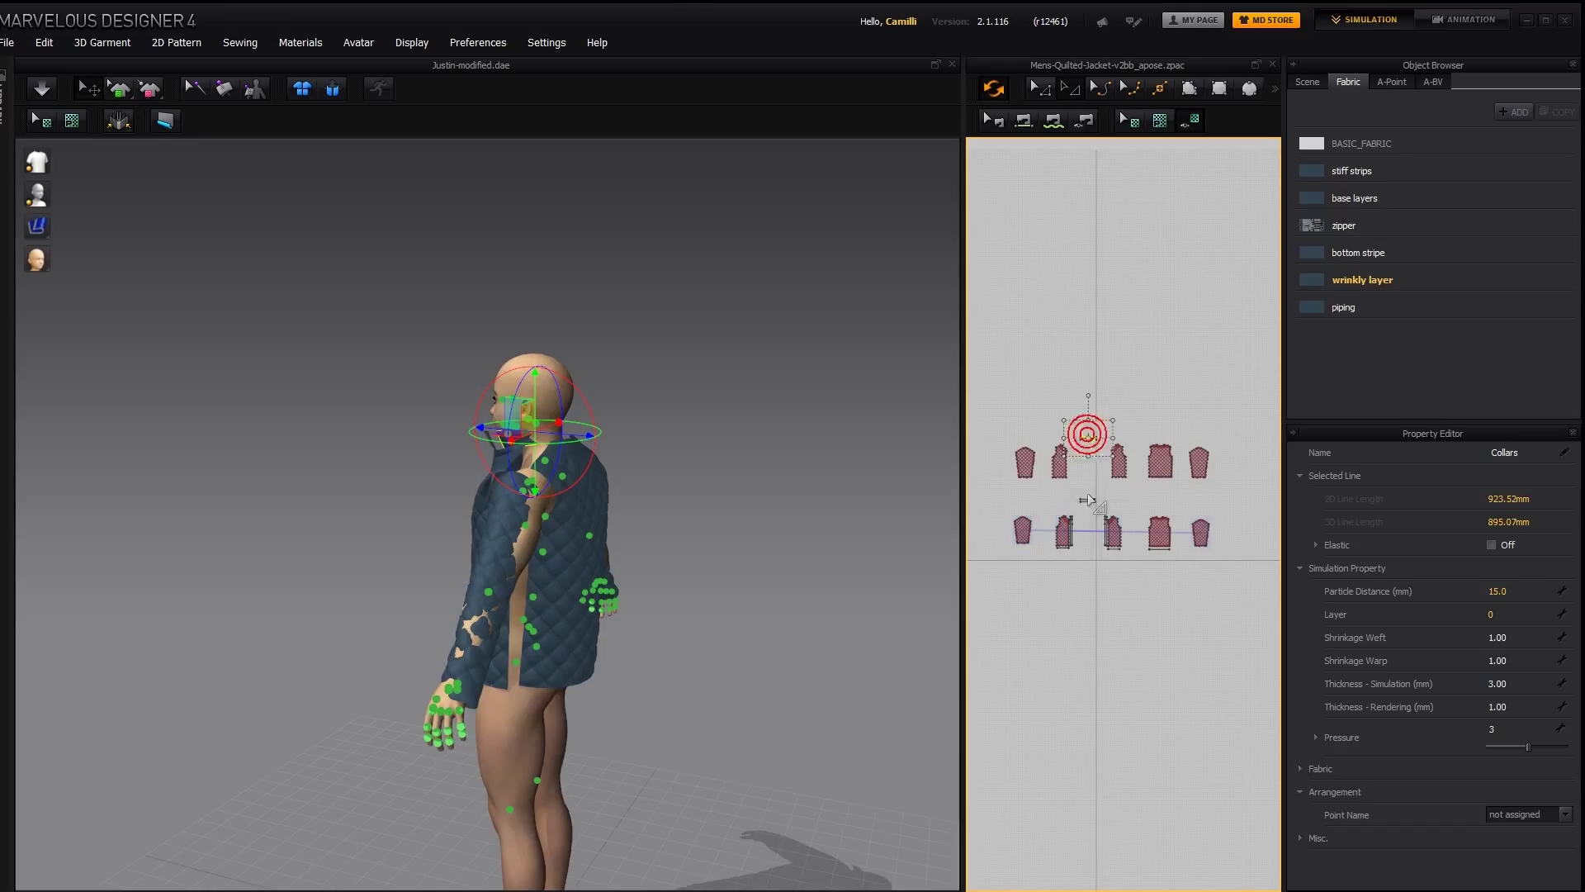
{"action": "left_click", "coordinate": [1090, 501], "text": "shift"}
{"action": "right_click_drag", "start_coordinate": [696, 494], "coordinate": [583, 420]}
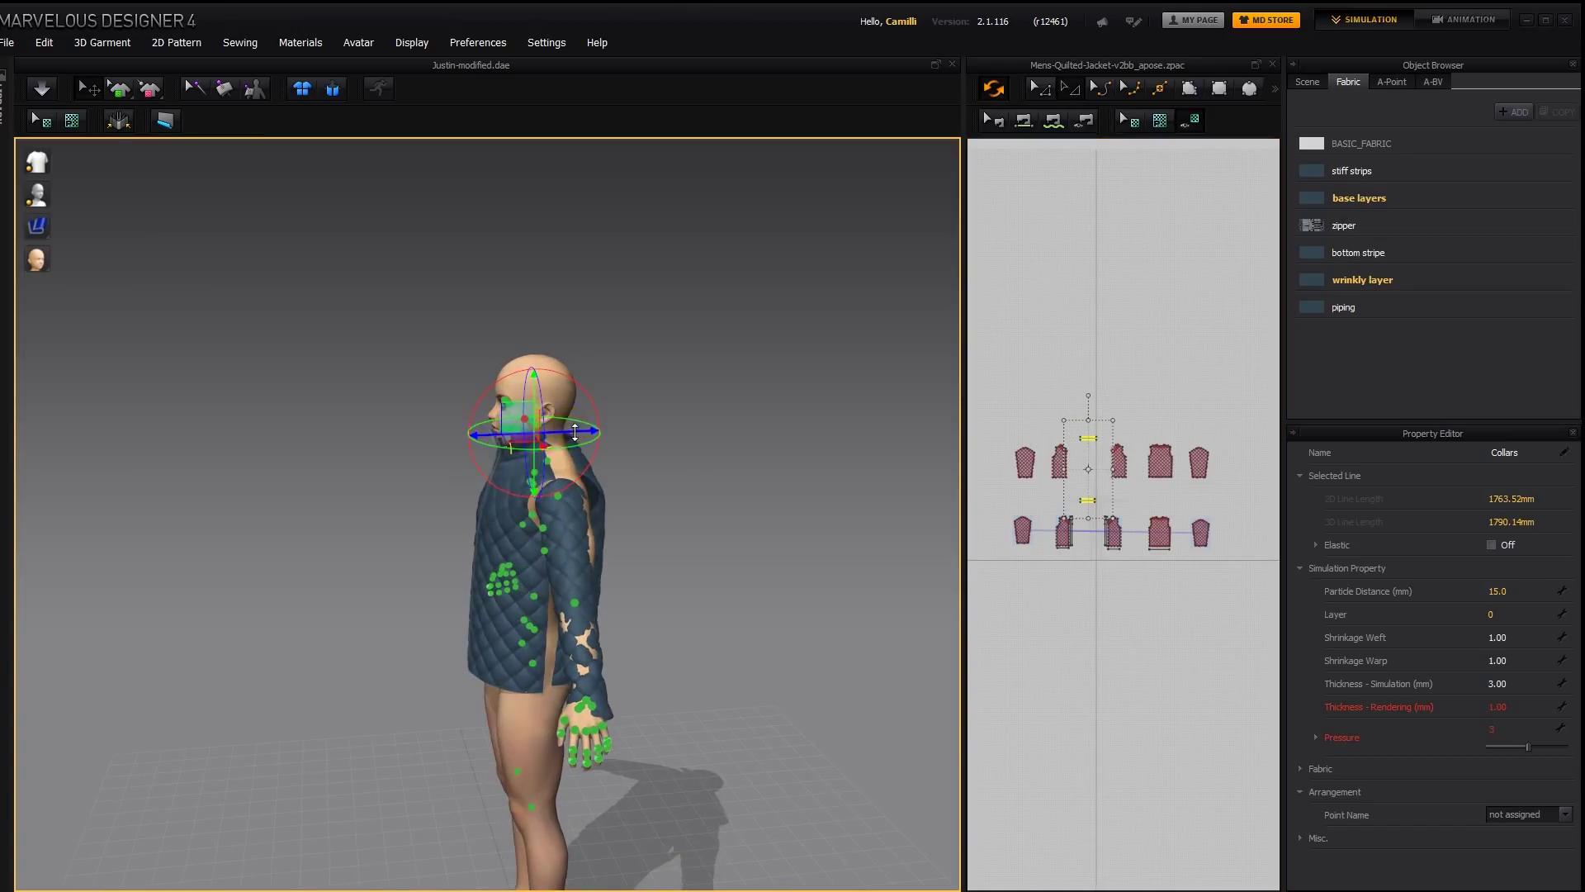
{"action": "left_click_drag", "start_coordinate": [576, 431], "coordinate": [588, 432]}
{"action": "right_click_drag", "start_coordinate": [576, 446], "coordinate": [740, 445]}
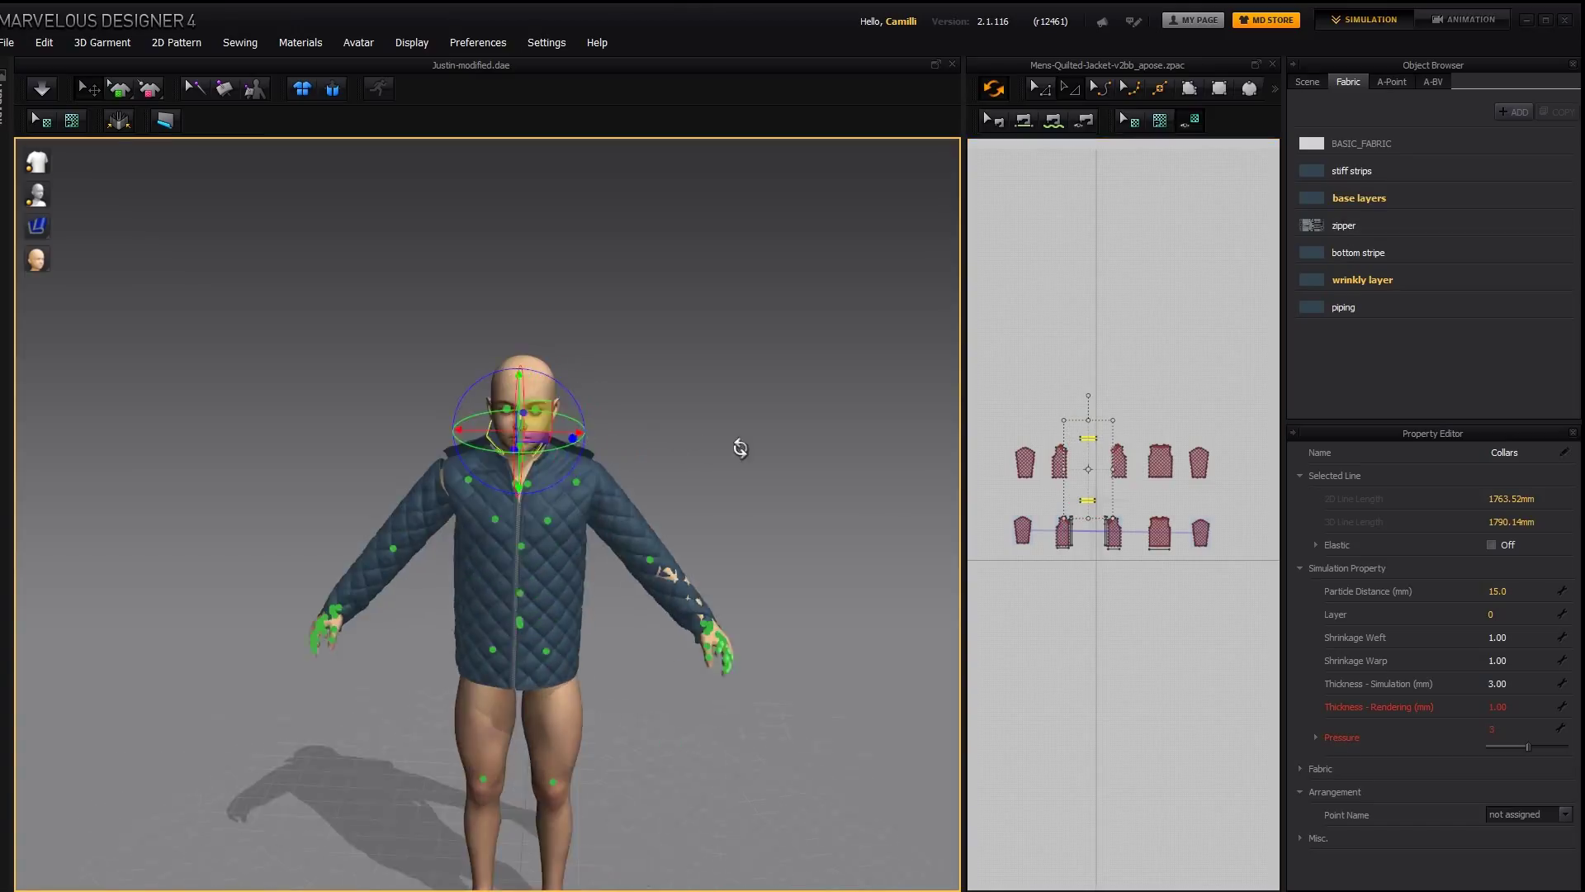
Hide the avatar's joints and start the cloth simulation on the jacket
{"action": "right_click_drag", "start_coordinate": [569, 434], "coordinate": [875, 438]}
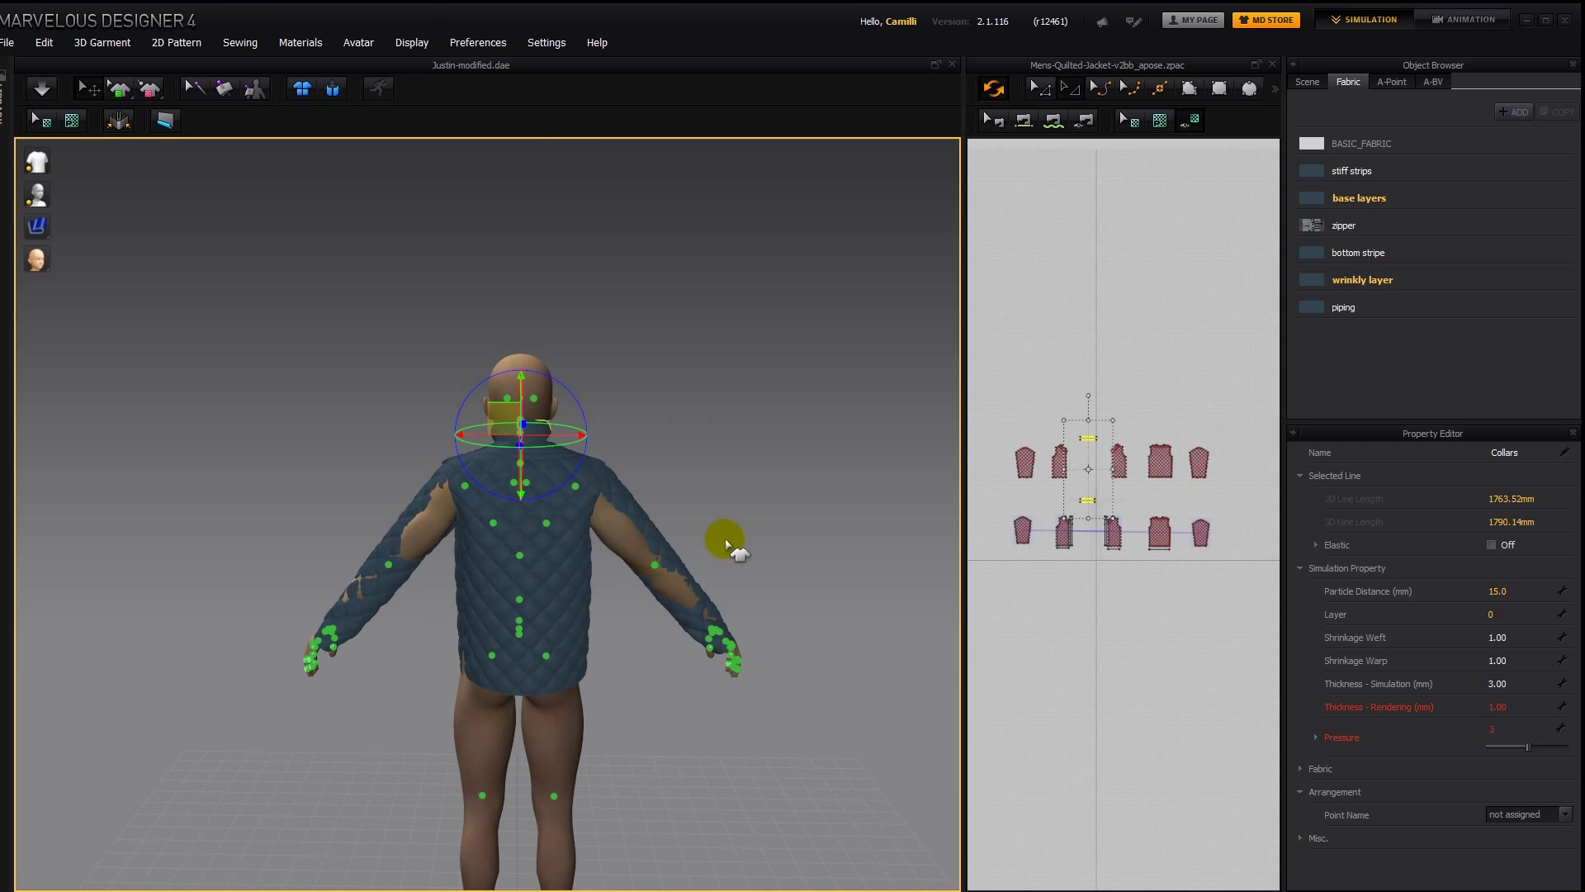
{"action": "right_click_drag", "start_coordinate": [727, 545], "coordinate": [479, 545]}
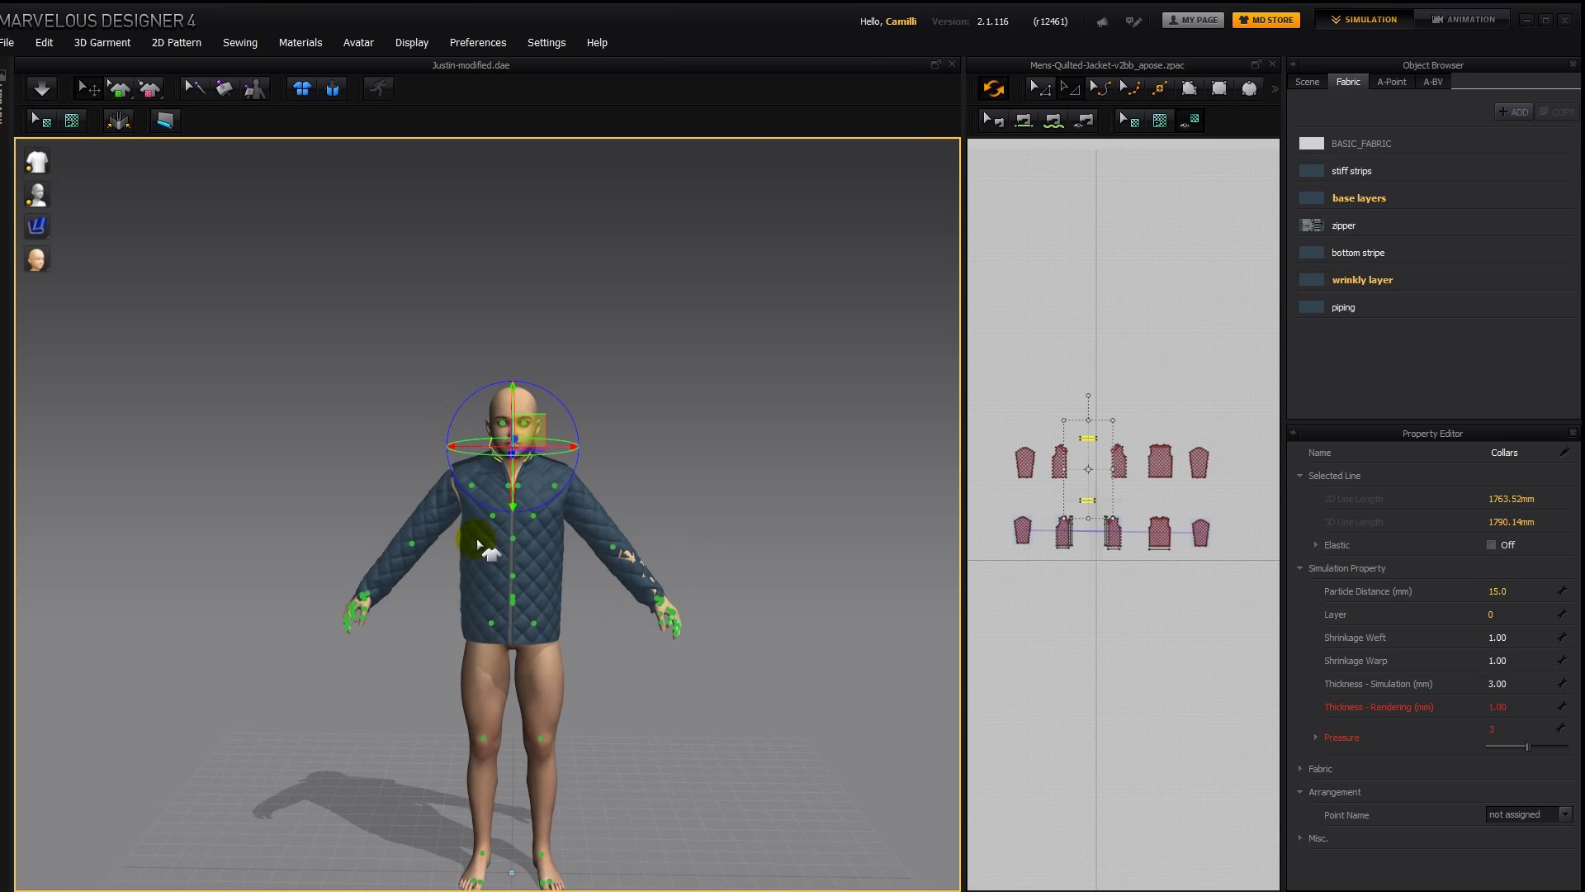
{"action": "scroll", "coordinate": [521, 551], "scroll_direction": "up", "scroll_amount": 5}
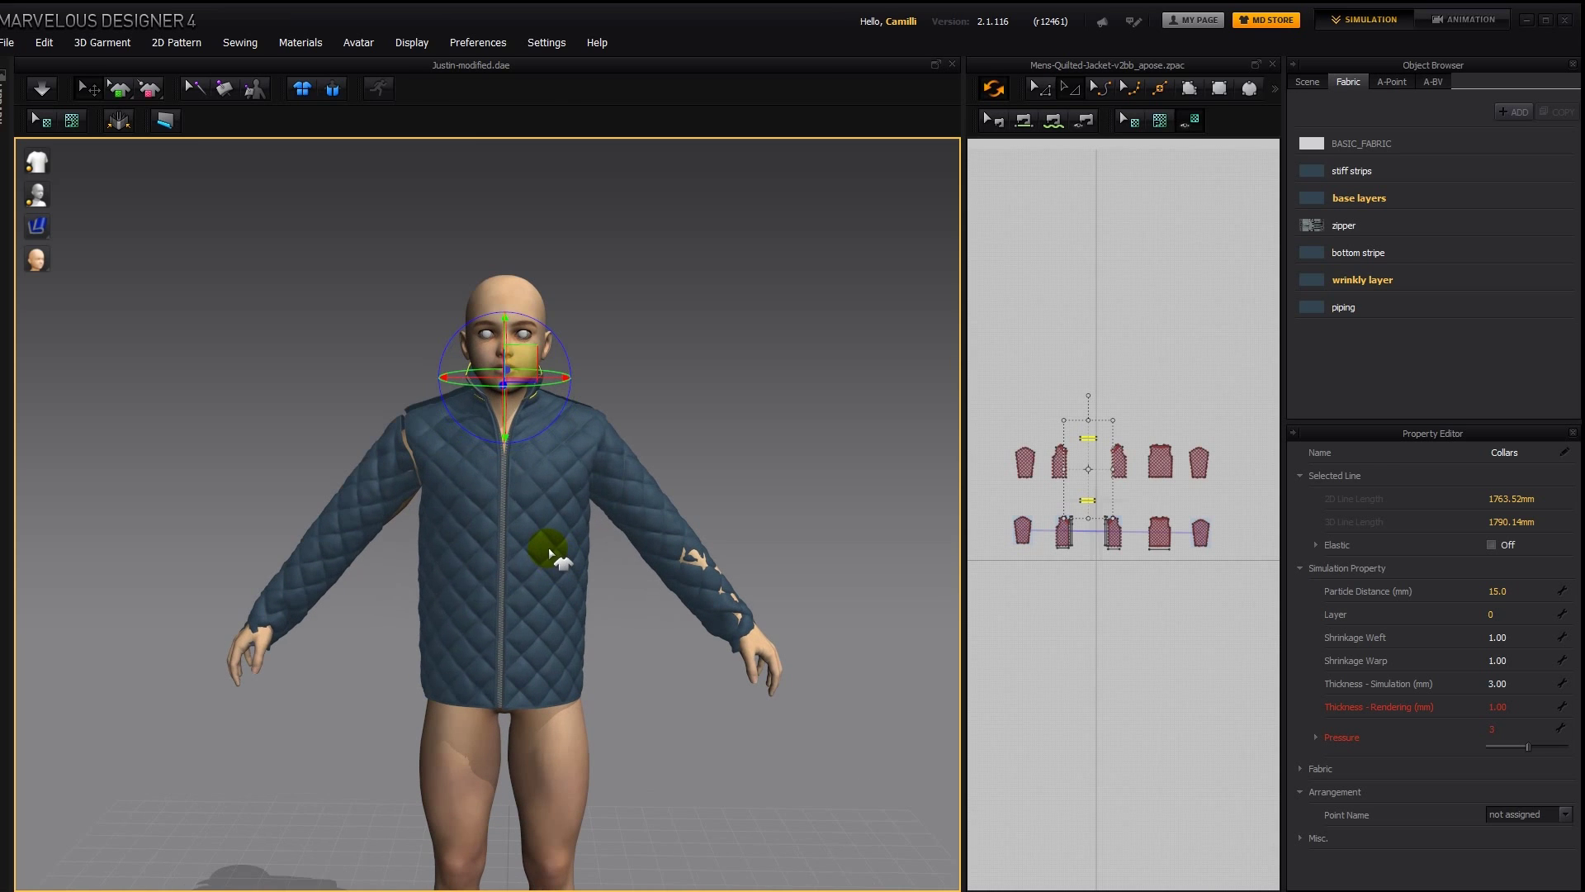
{"action": "key", "text": "space"}
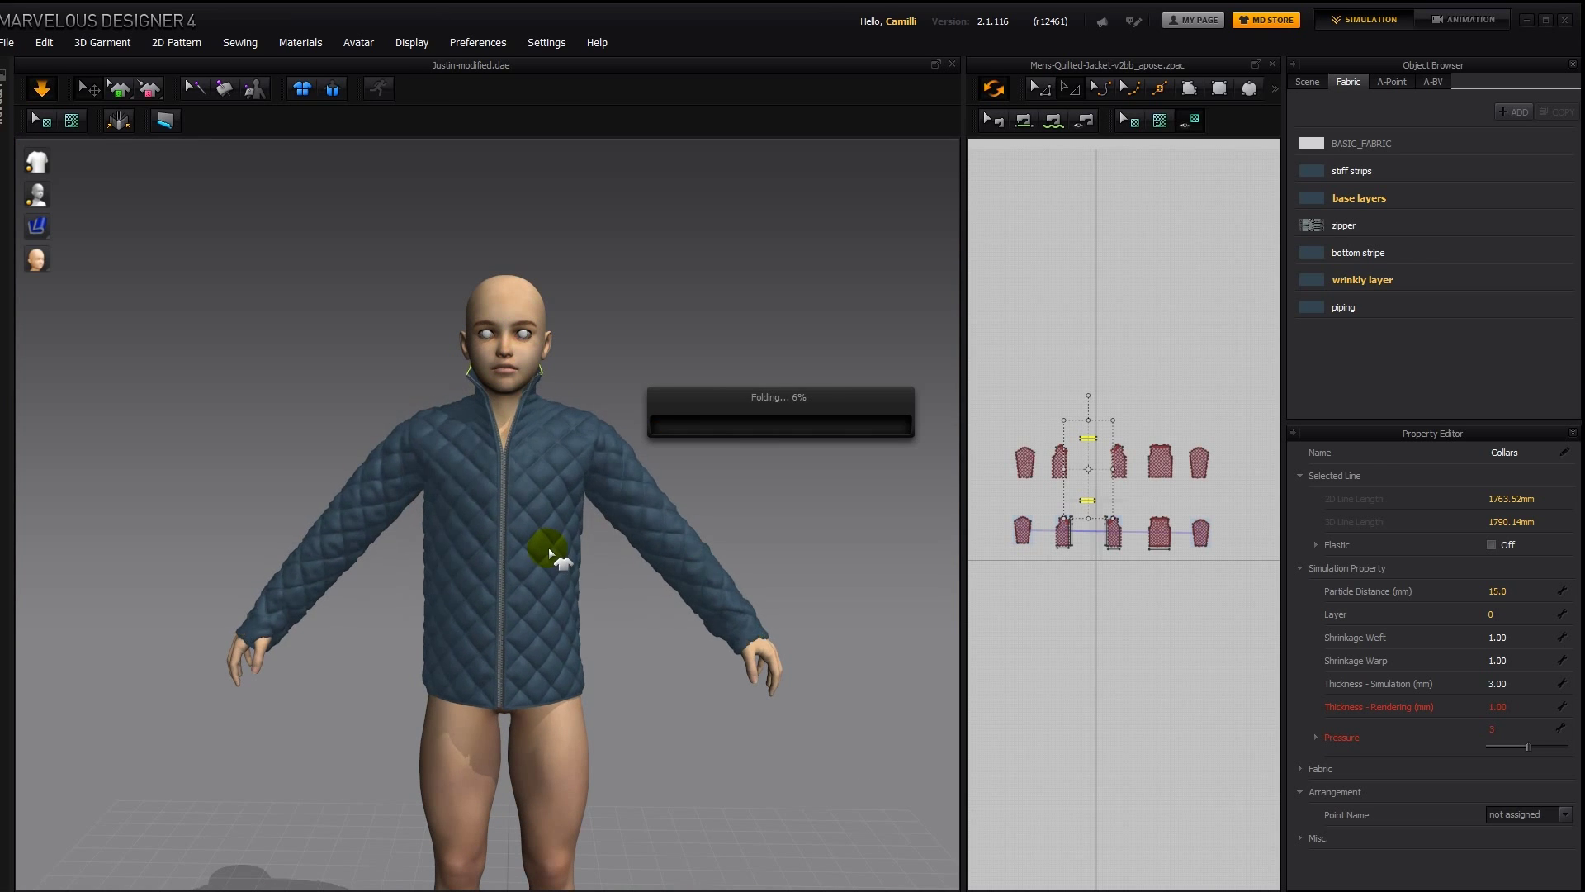
Pull the cloth of the right sleeve near the underarm to settle it around the arm, then clear the selection
{"action": "right_click_drag", "start_coordinate": [549, 553], "coordinate": [648, 520]}
{"action": "left_click", "coordinate": [633, 538]}
{"action": "left_click_drag", "start_coordinate": [633, 539], "coordinate": [597, 566]}
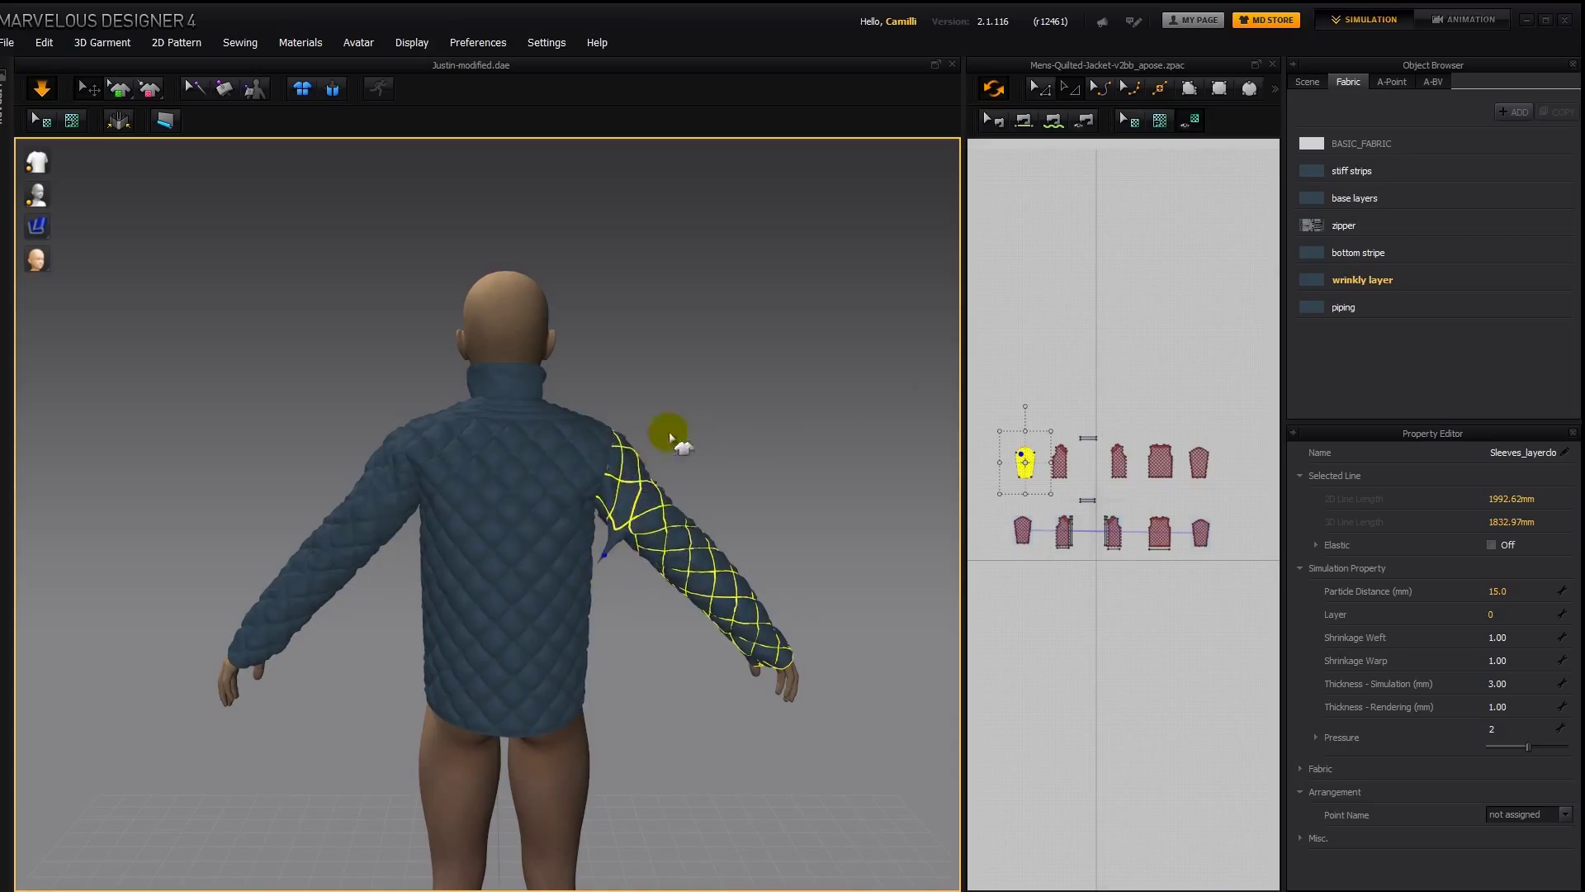
{"action": "left_click", "coordinate": [707, 410]}
{"action": "key", "text": "space"}
Tug the right sleeve's cuff into place at the wrist, stop the simulation and return to the front view
{"action": "right_click_drag", "start_coordinate": [643, 484], "coordinate": [782, 506]}
{"action": "middle_click_drag", "start_coordinate": [347, 669], "coordinate": [459, 562]}
{"action": "scroll", "coordinate": [459, 563], "scroll_direction": "down", "scroll_amount": 3}
{"action": "right_click_drag", "start_coordinate": [472, 548], "coordinate": [501, 525]}
{"action": "left_click_drag", "start_coordinate": [451, 486], "coordinate": [548, 472]}
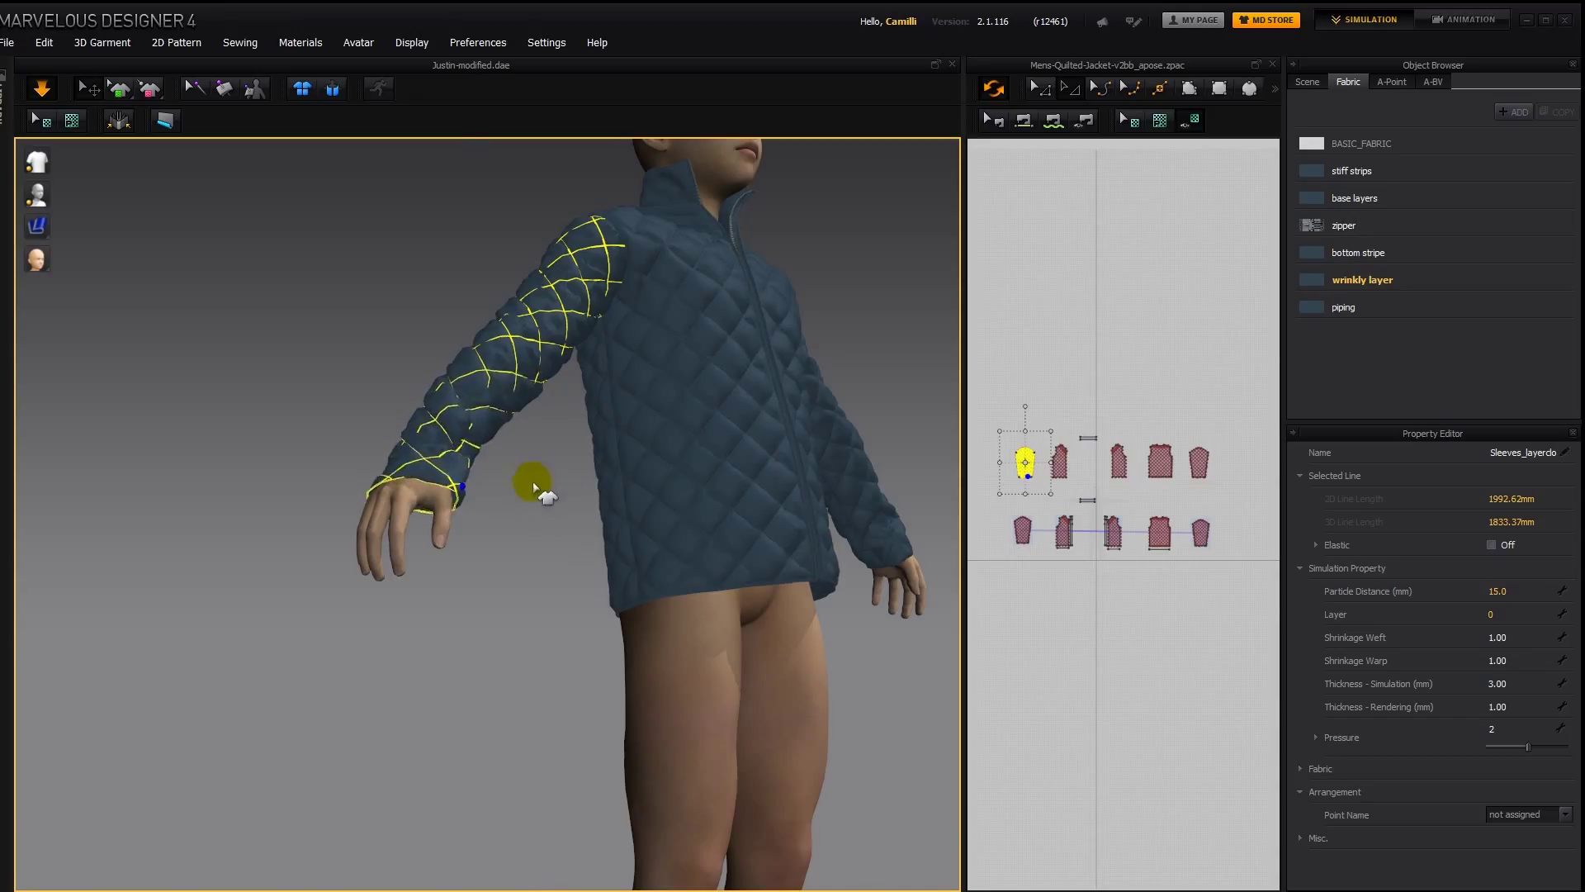
{"action": "key", "text": "space"}
{"action": "key", "text": "2"}
{"action": "left_click", "coordinate": [799, 501]}
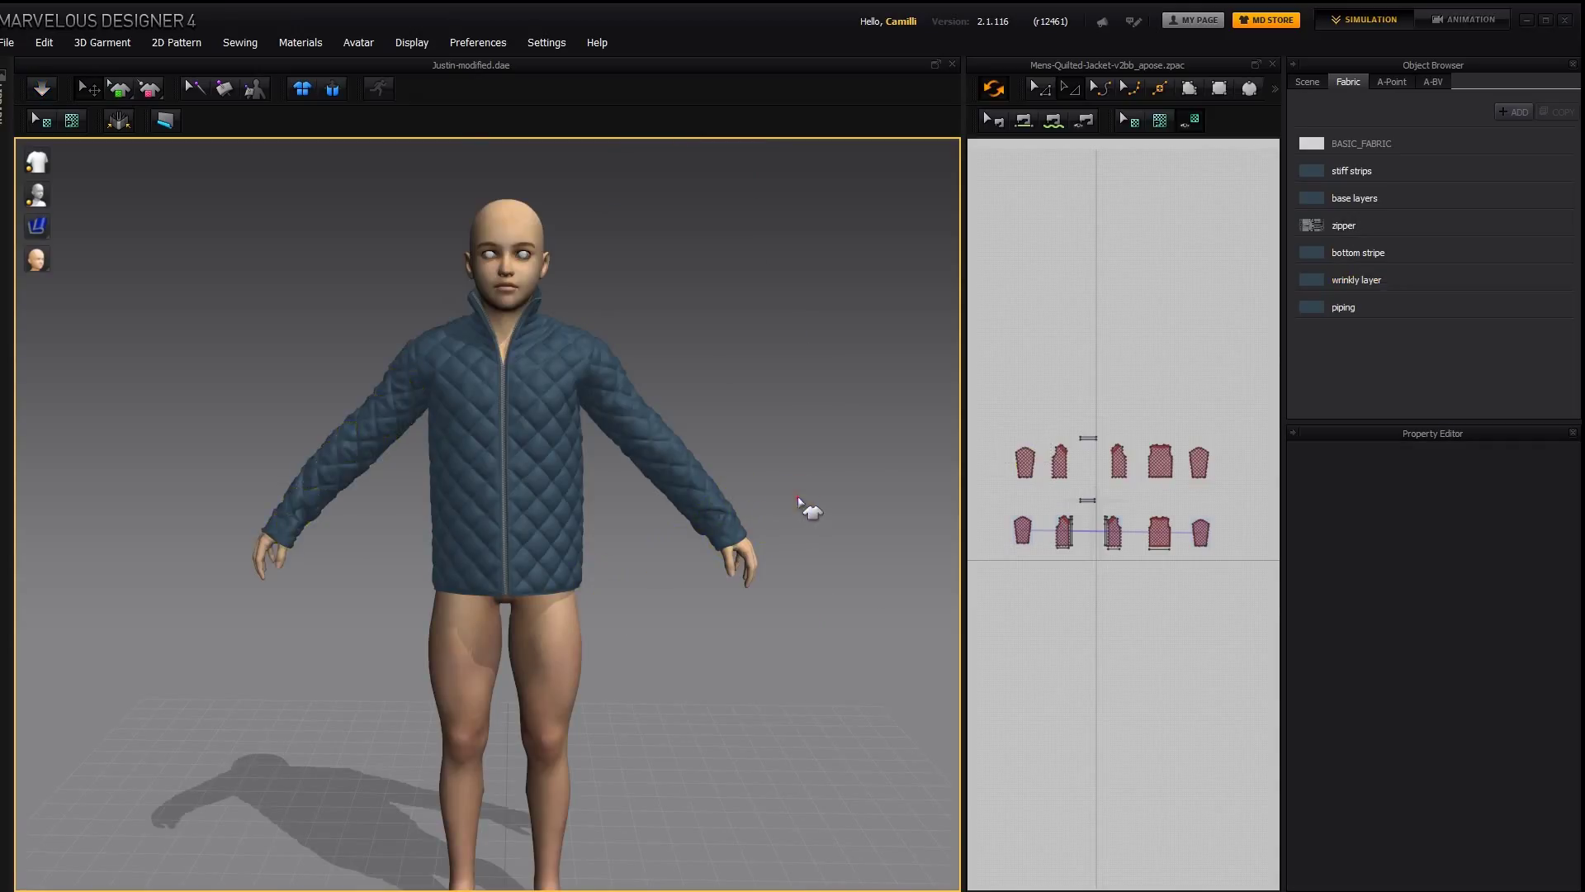
{"action": "left_click_drag", "start_coordinate": [994, 433], "coordinate": [1045, 559]}
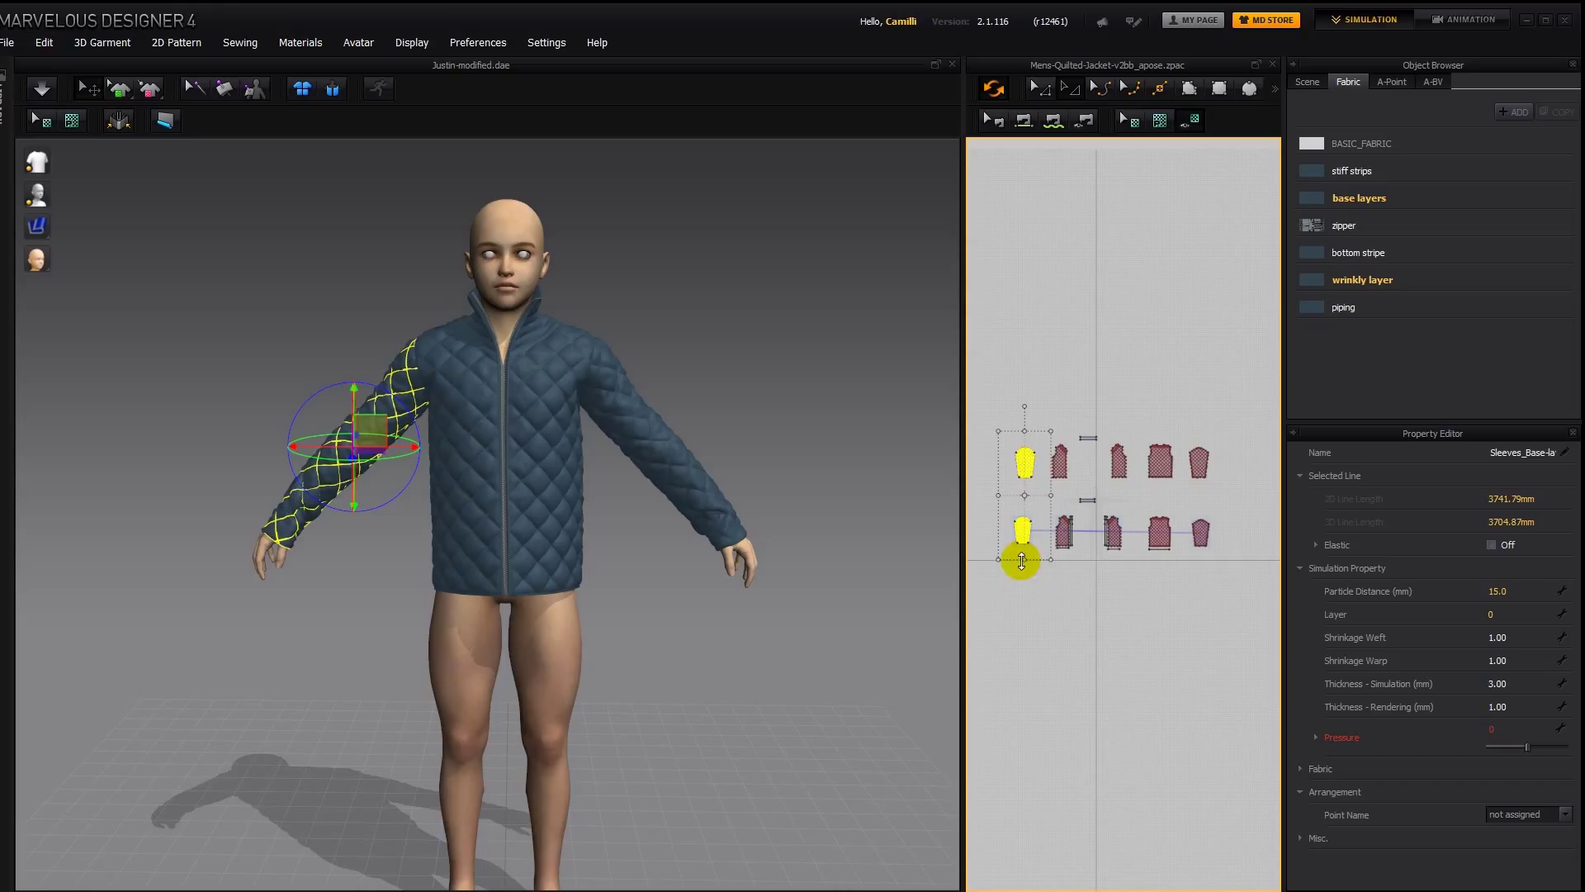
{"action": "left_click", "coordinate": [1022, 554]}
{"action": "left_click", "coordinate": [1038, 612]}
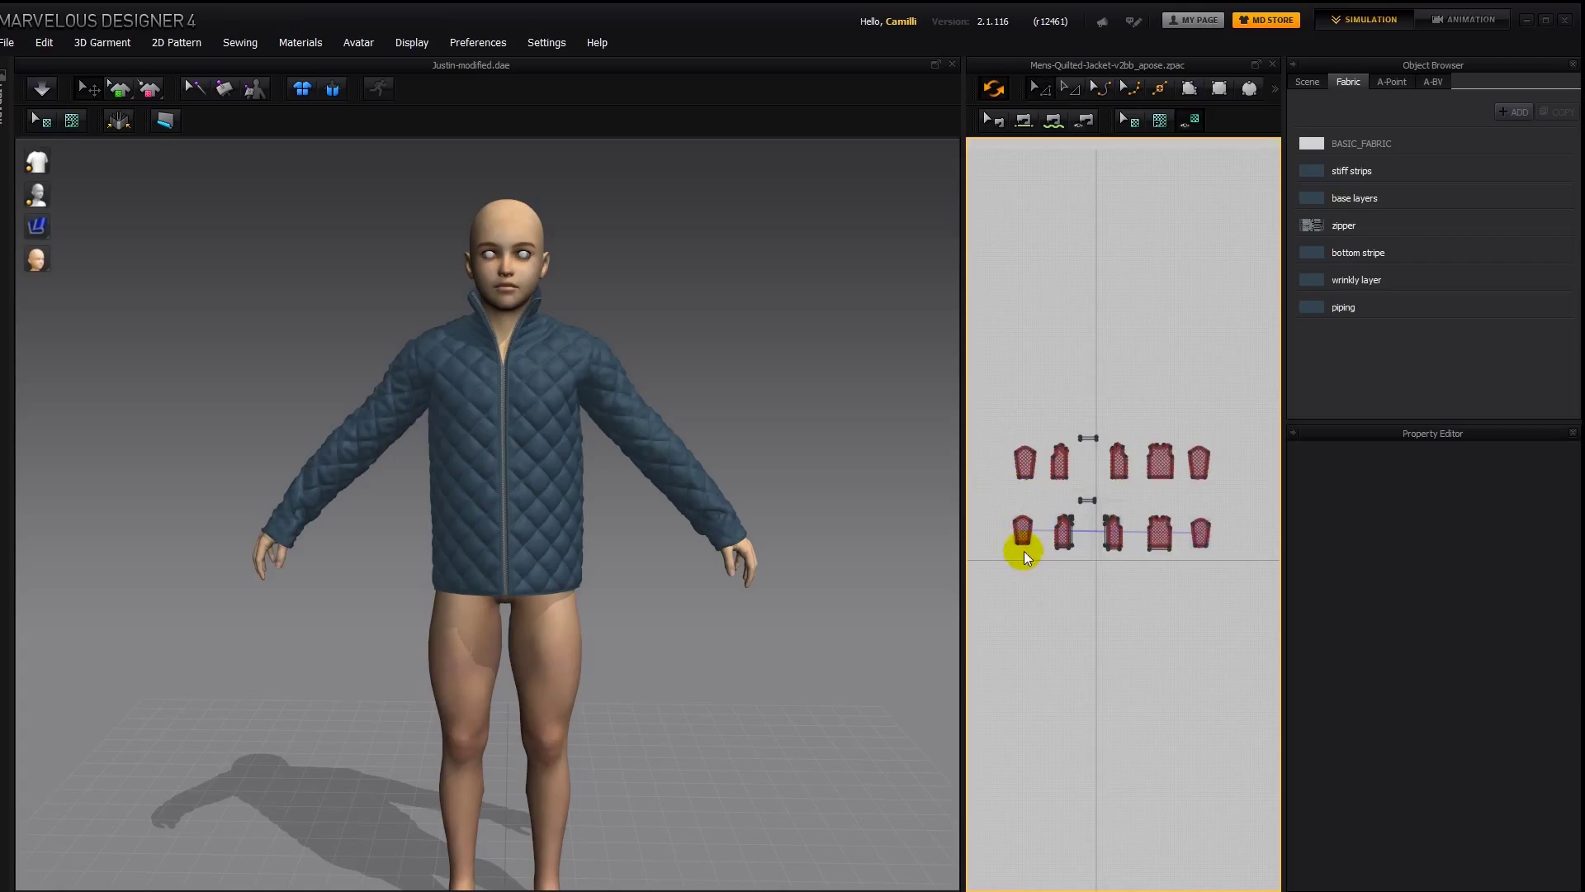
Try to shorten the sleeves by selecting cuff edges of the sleeve pieces in both layers and moving them slightly up
{"action": "scroll", "coordinate": [1024, 544], "scroll_direction": "up", "scroll_amount": 5}
{"action": "scroll", "coordinate": [1026, 545], "scroll_direction": "up", "scroll_amount": 5}
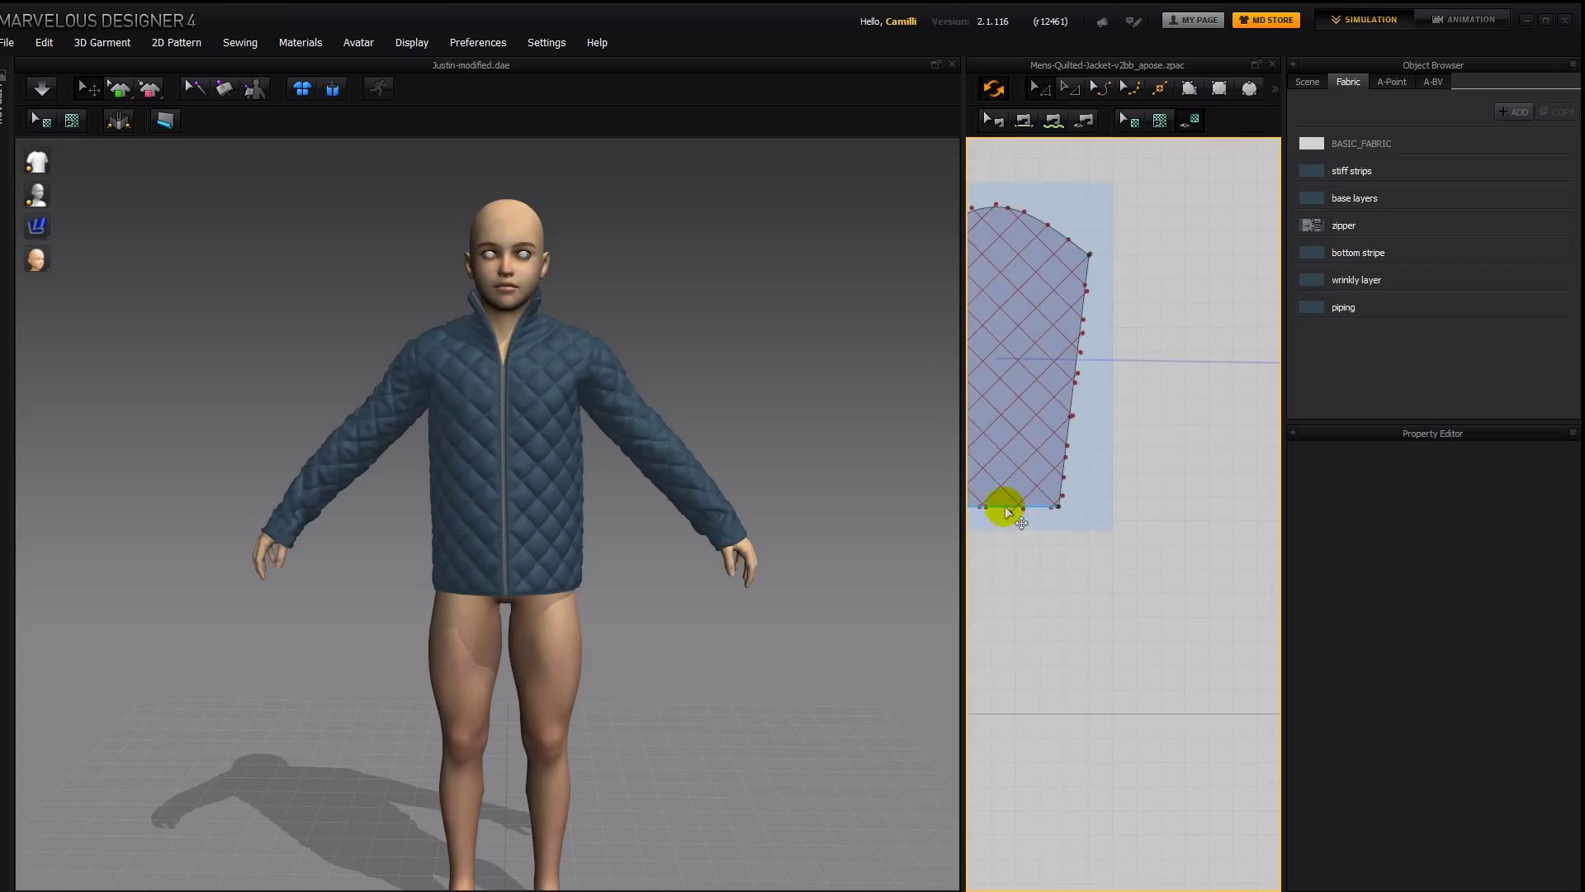
{"action": "left_click", "coordinate": [1006, 507]}
{"action": "scroll", "coordinate": [1019, 512], "scroll_direction": "down", "scroll_amount": 8}
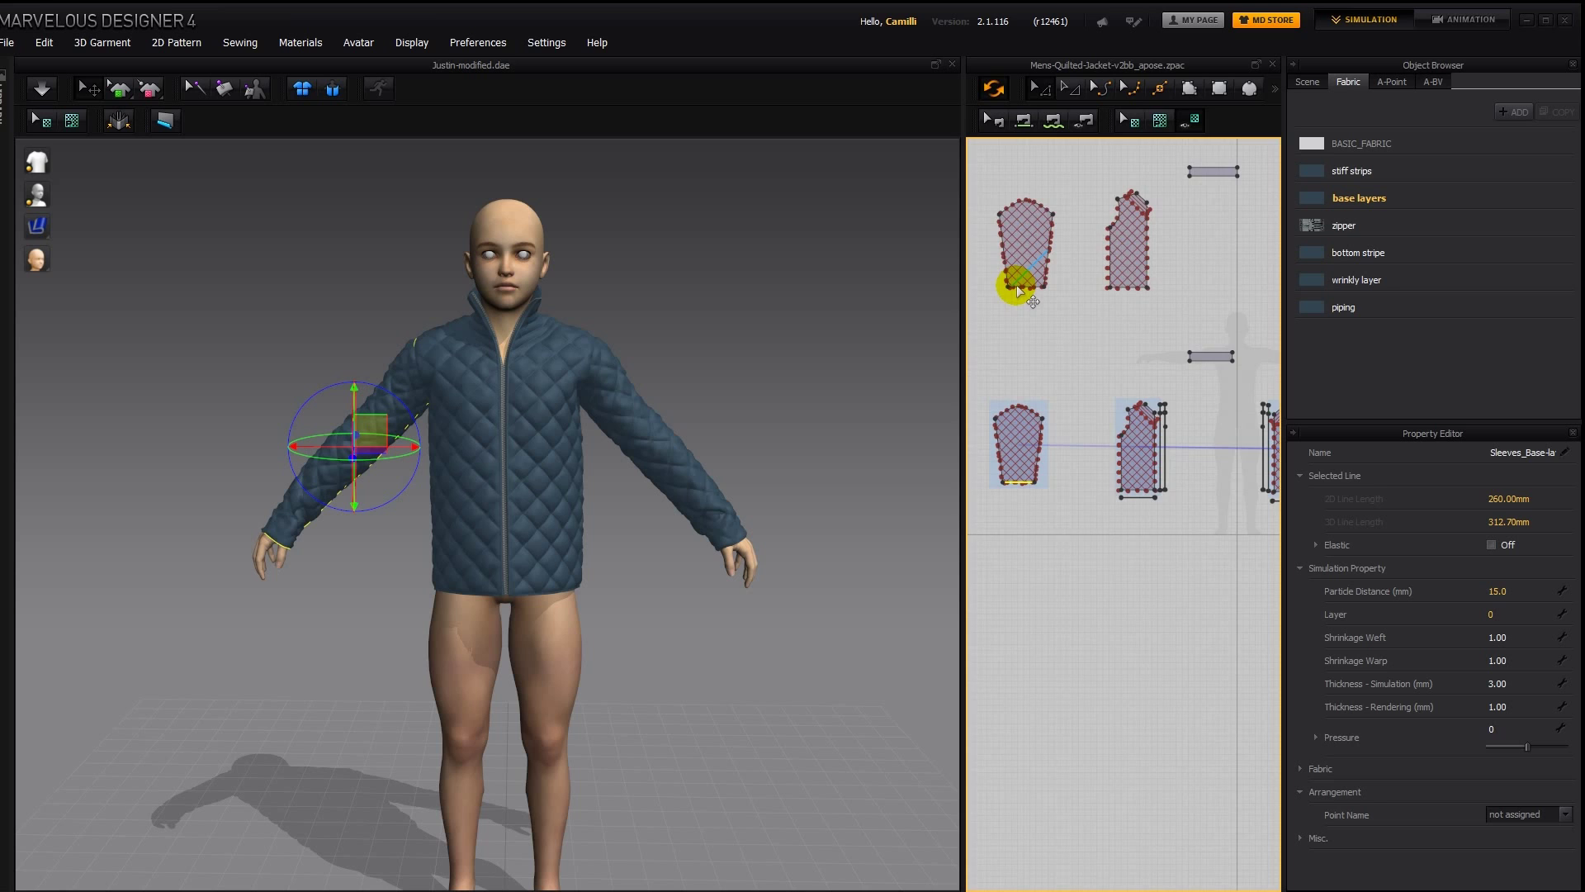
{"action": "scroll", "coordinate": [1017, 285], "scroll_direction": "up", "scroll_amount": 5}
{"action": "left_click", "coordinate": [1017, 287], "text": "shift"}
{"action": "scroll", "coordinate": [1095, 334], "scroll_direction": "down", "scroll_amount": 9}
{"action": "middle_click_drag", "start_coordinate": [1189, 340], "coordinate": [978, 365]}
{"action": "scroll", "coordinate": [1076, 360], "scroll_direction": "up", "scroll_amount": 10}
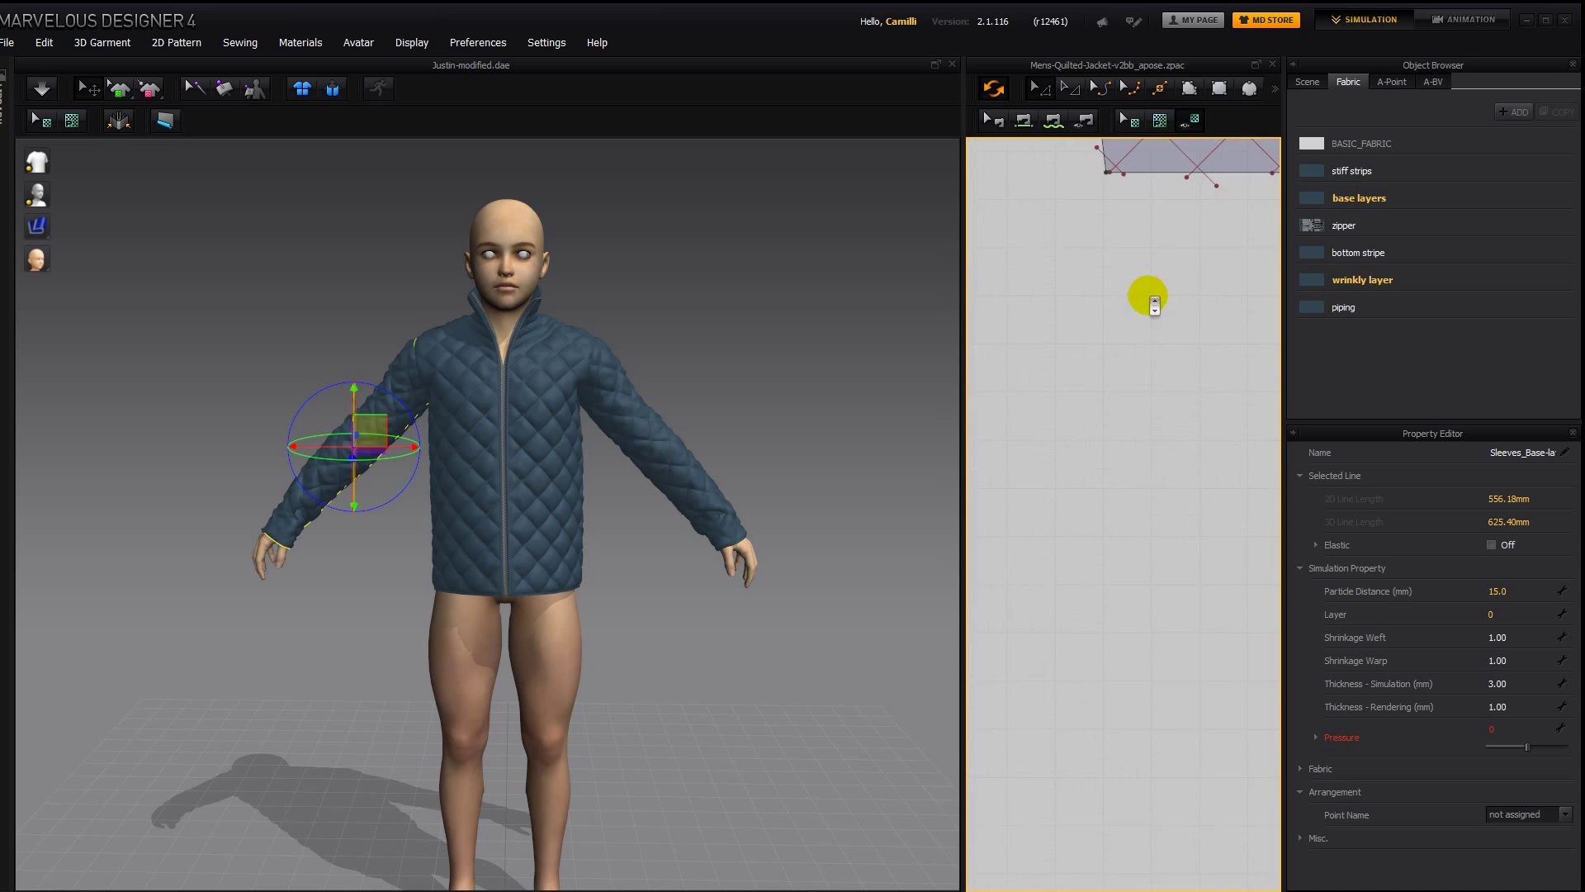
{"action": "scroll", "coordinate": [1148, 295], "scroll_direction": "down", "scroll_amount": 3}
{"action": "left_click", "coordinate": [1156, 216], "text": "shift"}
{"action": "scroll", "coordinate": [1124, 355], "scroll_direction": "down", "scroll_amount": 9}
{"action": "middle_click_drag", "start_coordinate": [1115, 359], "coordinate": [1255, 383]}
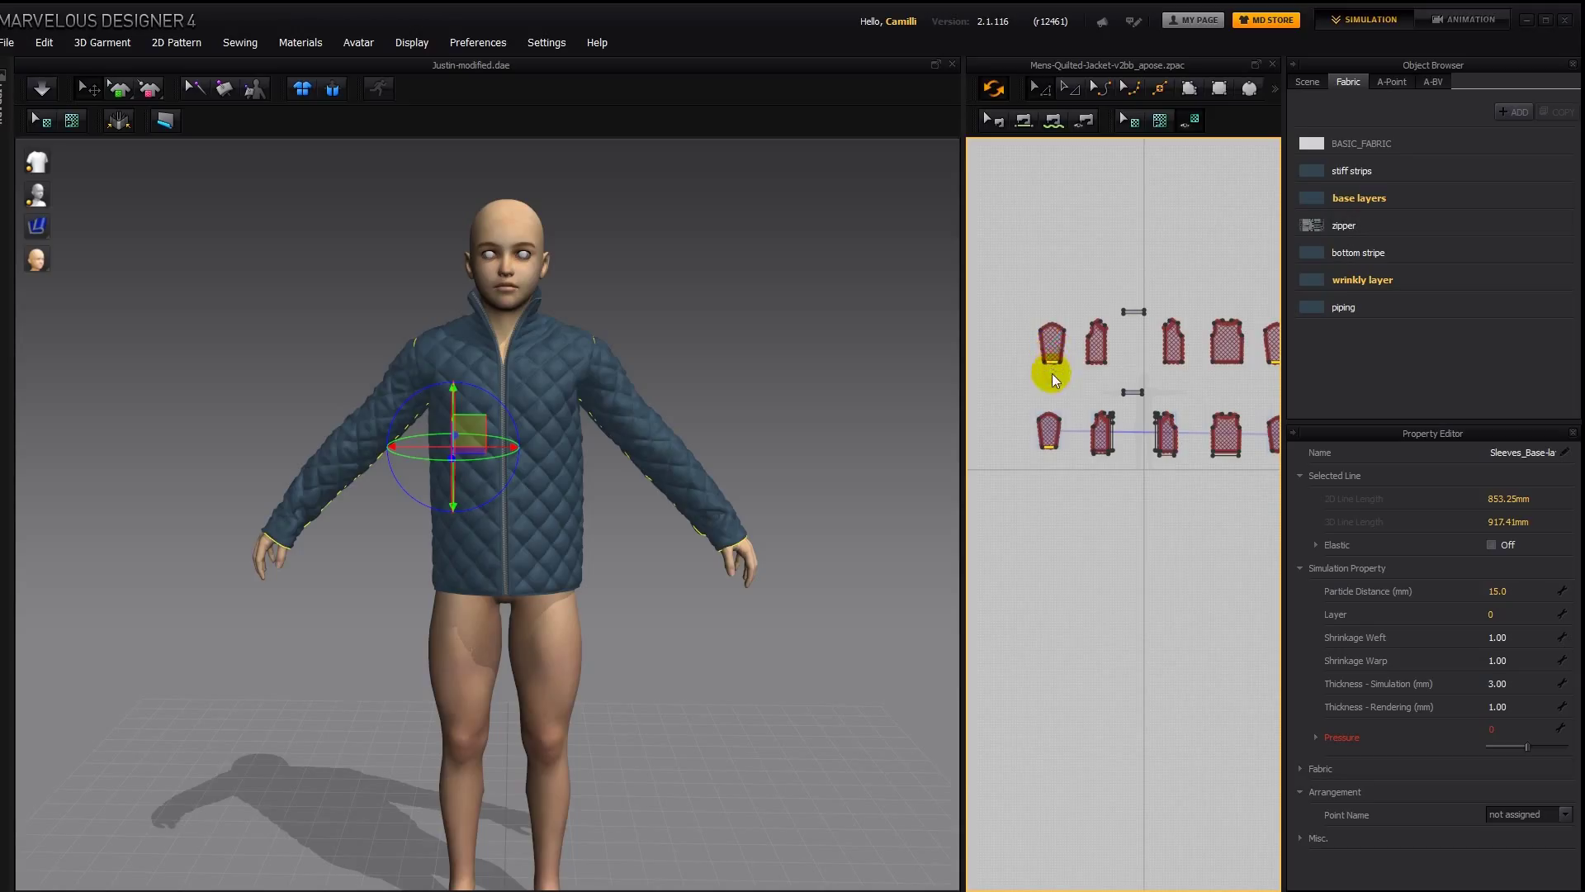
{"action": "scroll", "coordinate": [1053, 379], "scroll_direction": "up", "scroll_amount": 6}
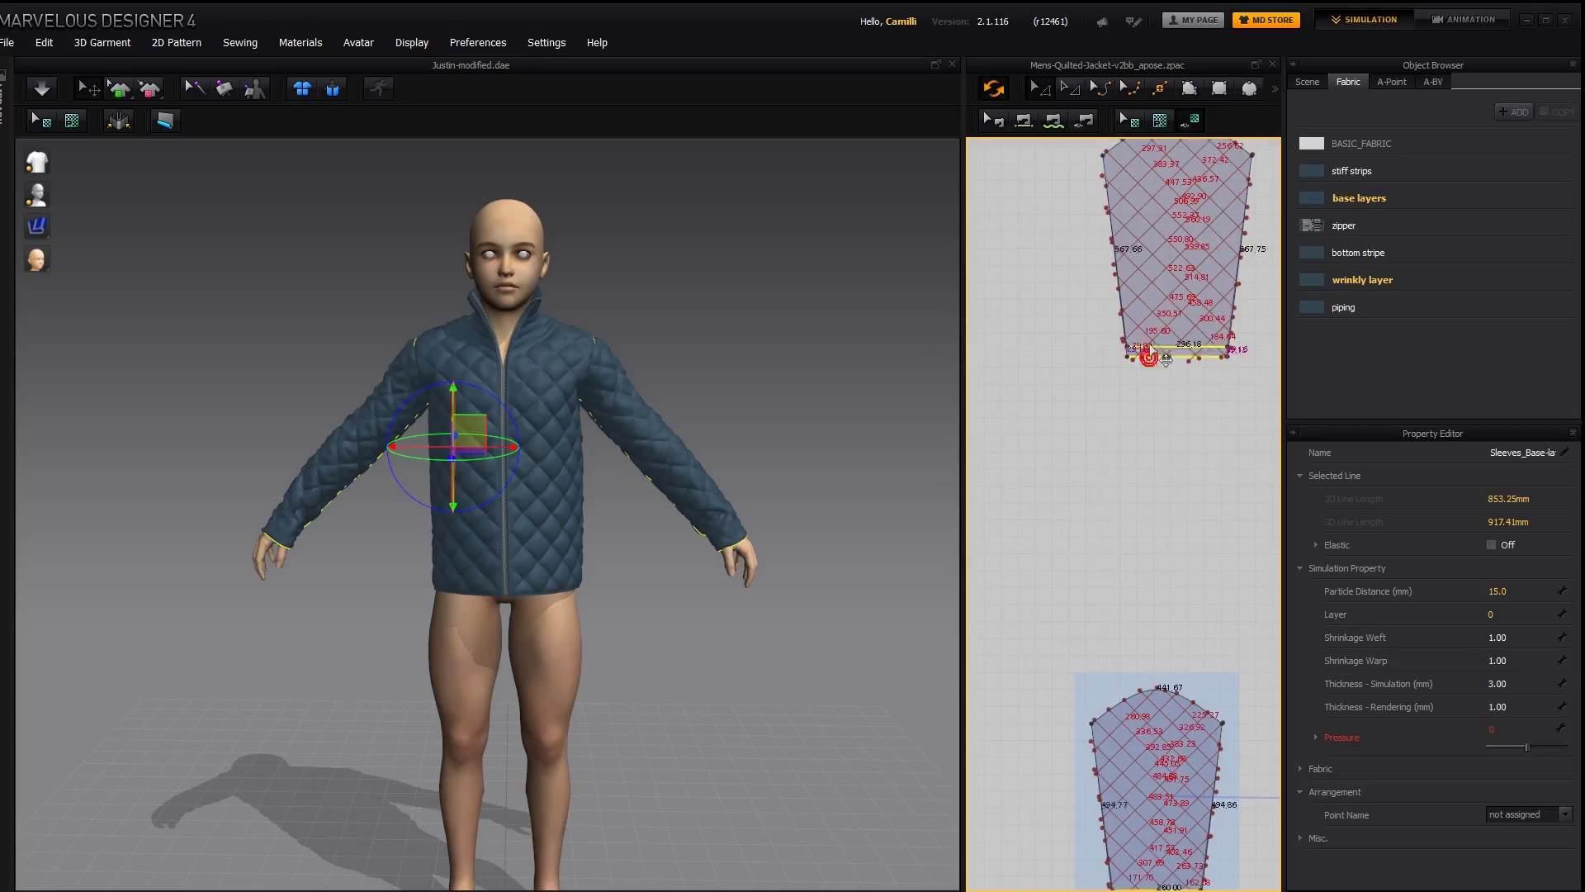
{"action": "left_click", "coordinate": [1148, 337]}
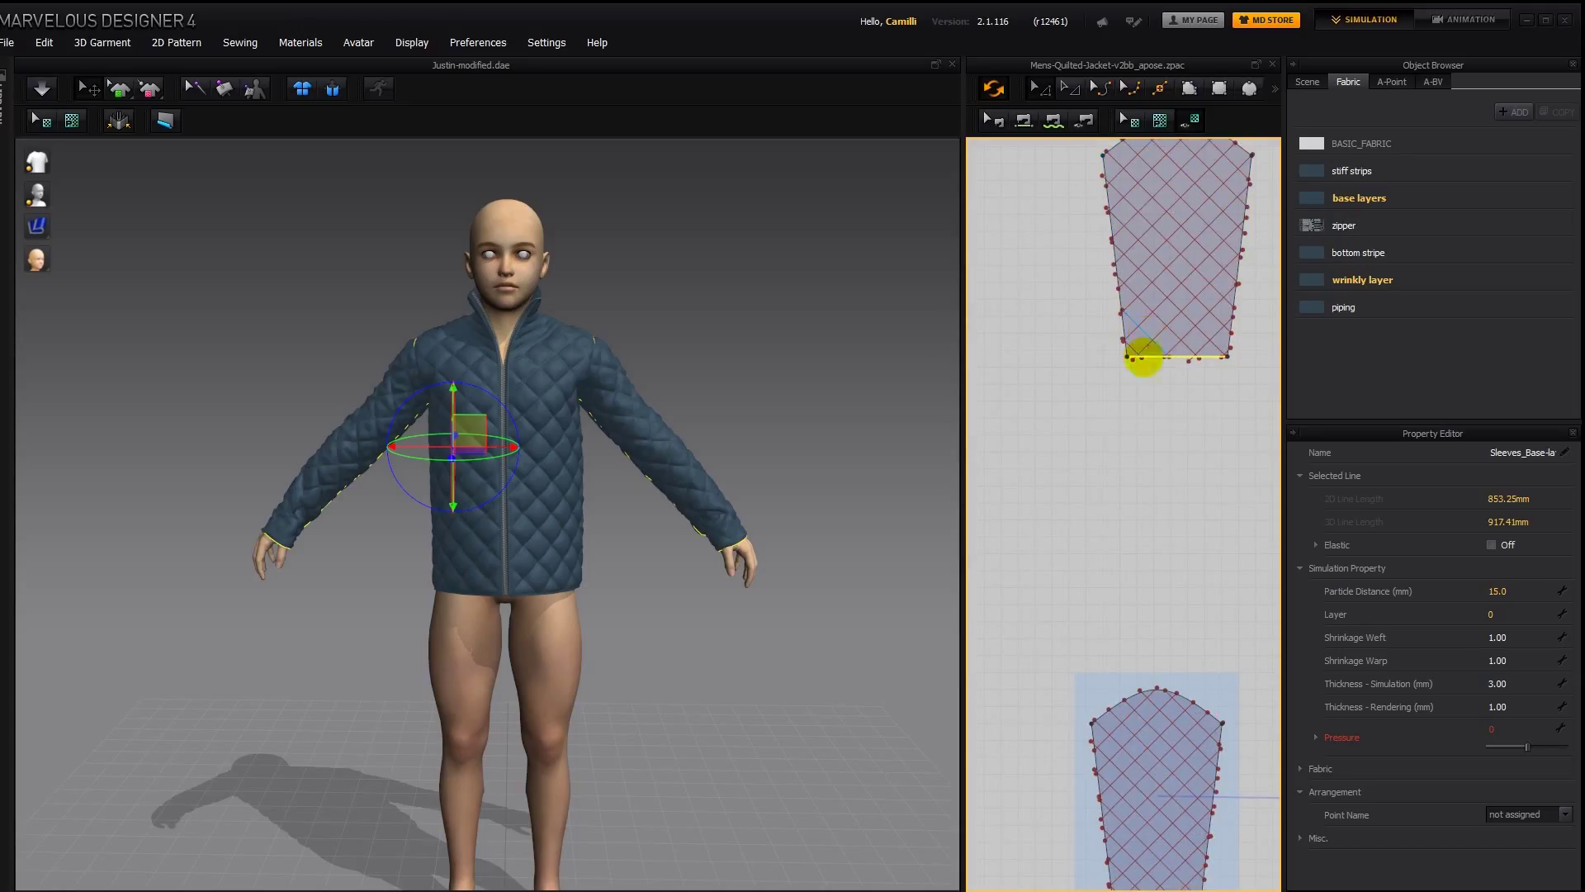
{"action": "left_click", "coordinate": [1119, 435]}
Set the particle distance of all the jacket's pattern pieces to 8 mm, clear the selection and briefly simulate the garment
{"action": "right_click_drag", "start_coordinate": [630, 481], "coordinate": [769, 513]}
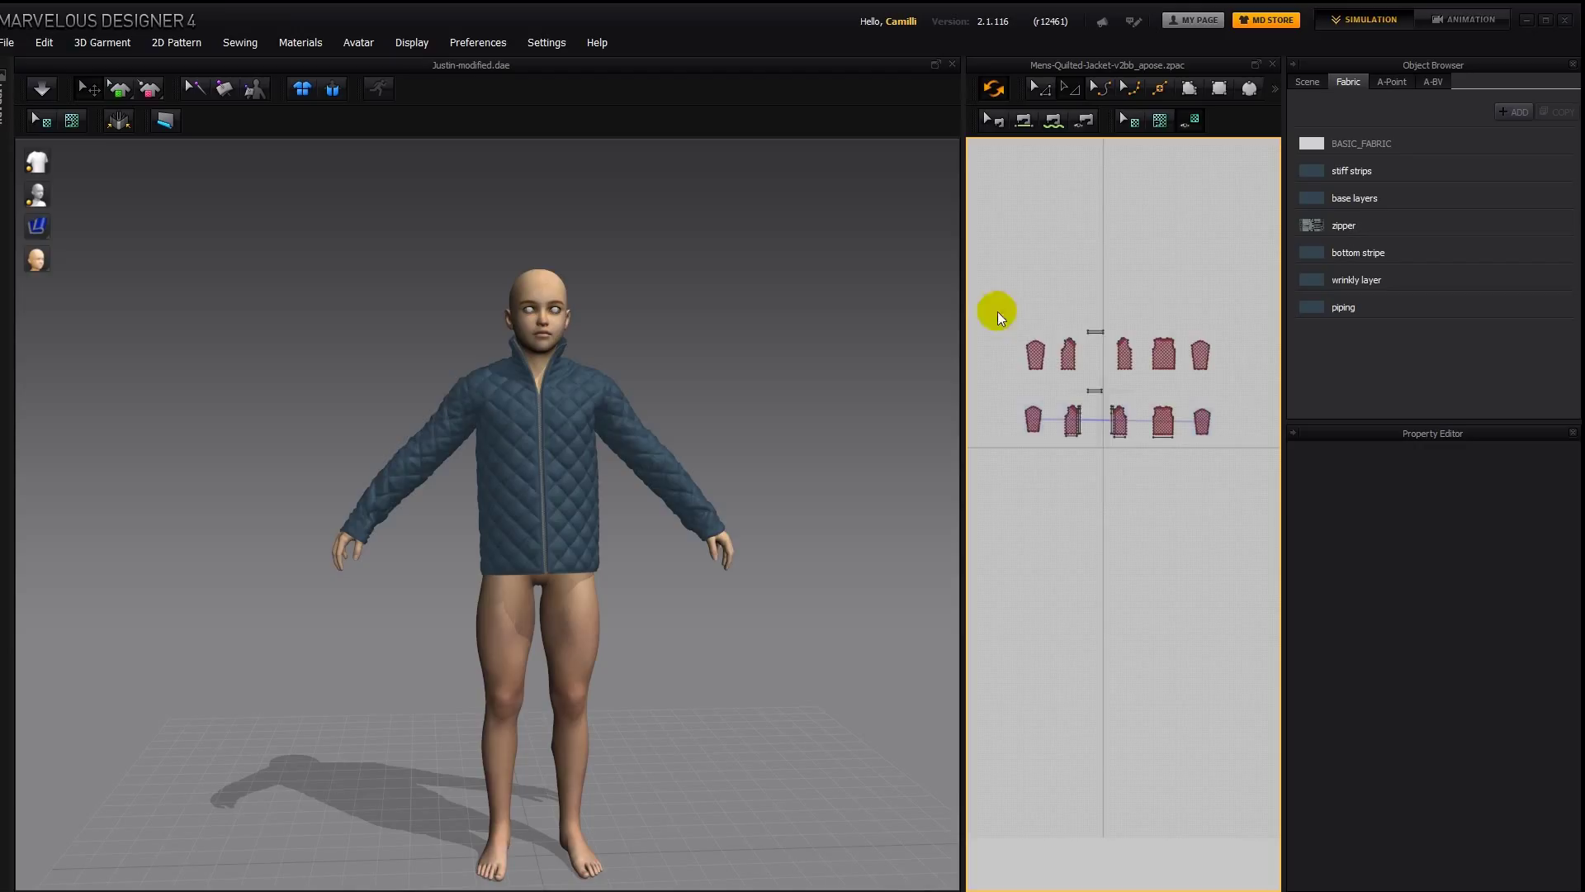
{"action": "left_click_drag", "start_coordinate": [1232, 500], "coordinate": [1166, 557]}
{"action": "left_click", "coordinate": [1513, 591]}
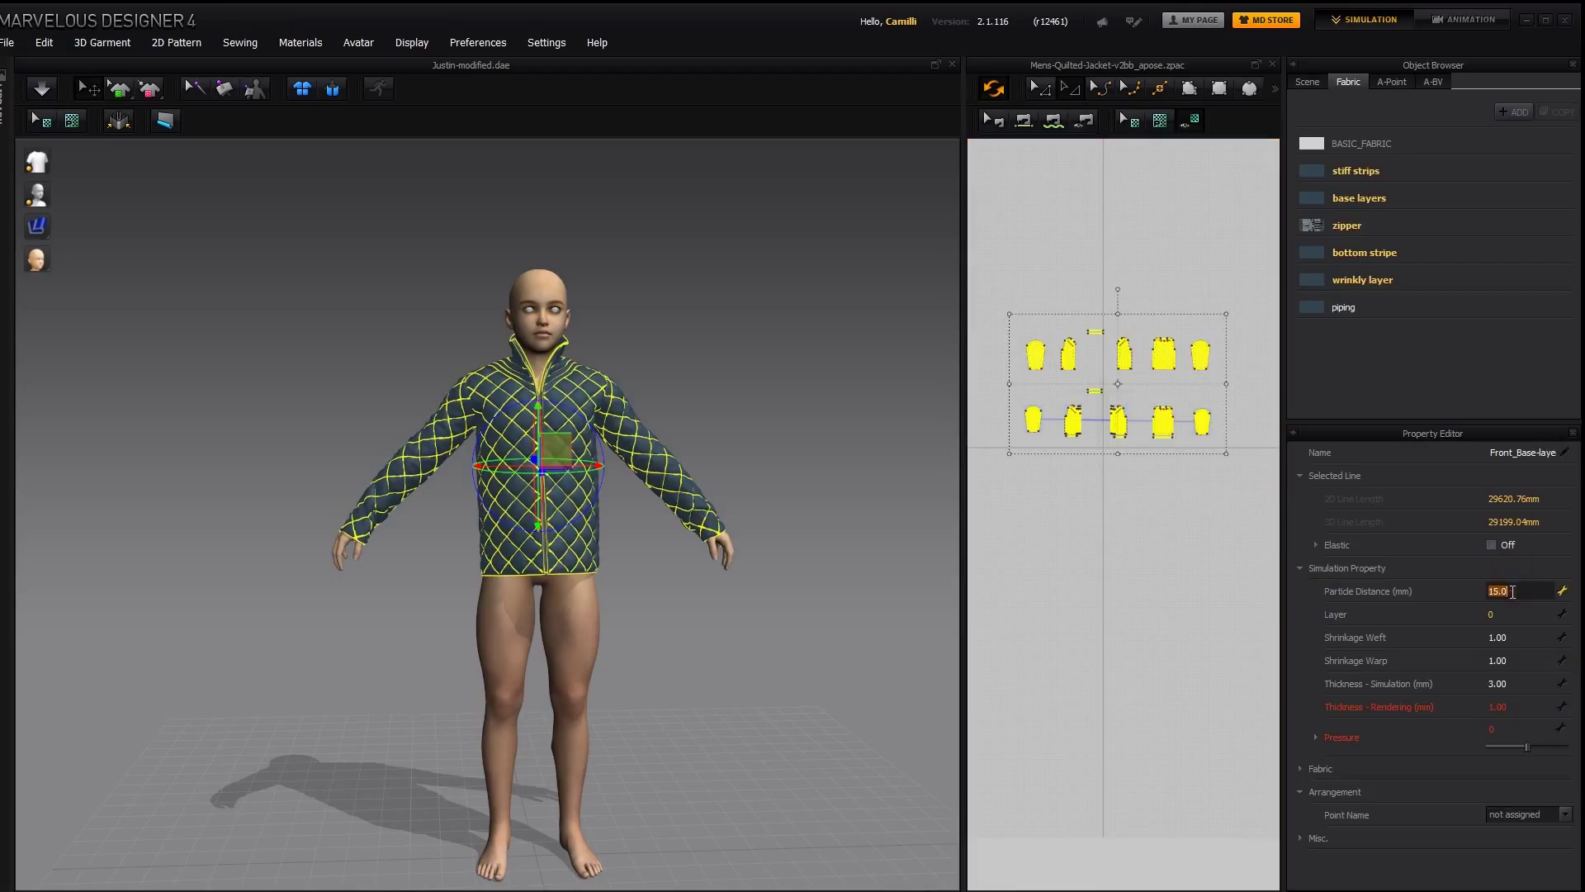
{"action": "type", "text": "8"}
{"action": "key", "text": "Return"}
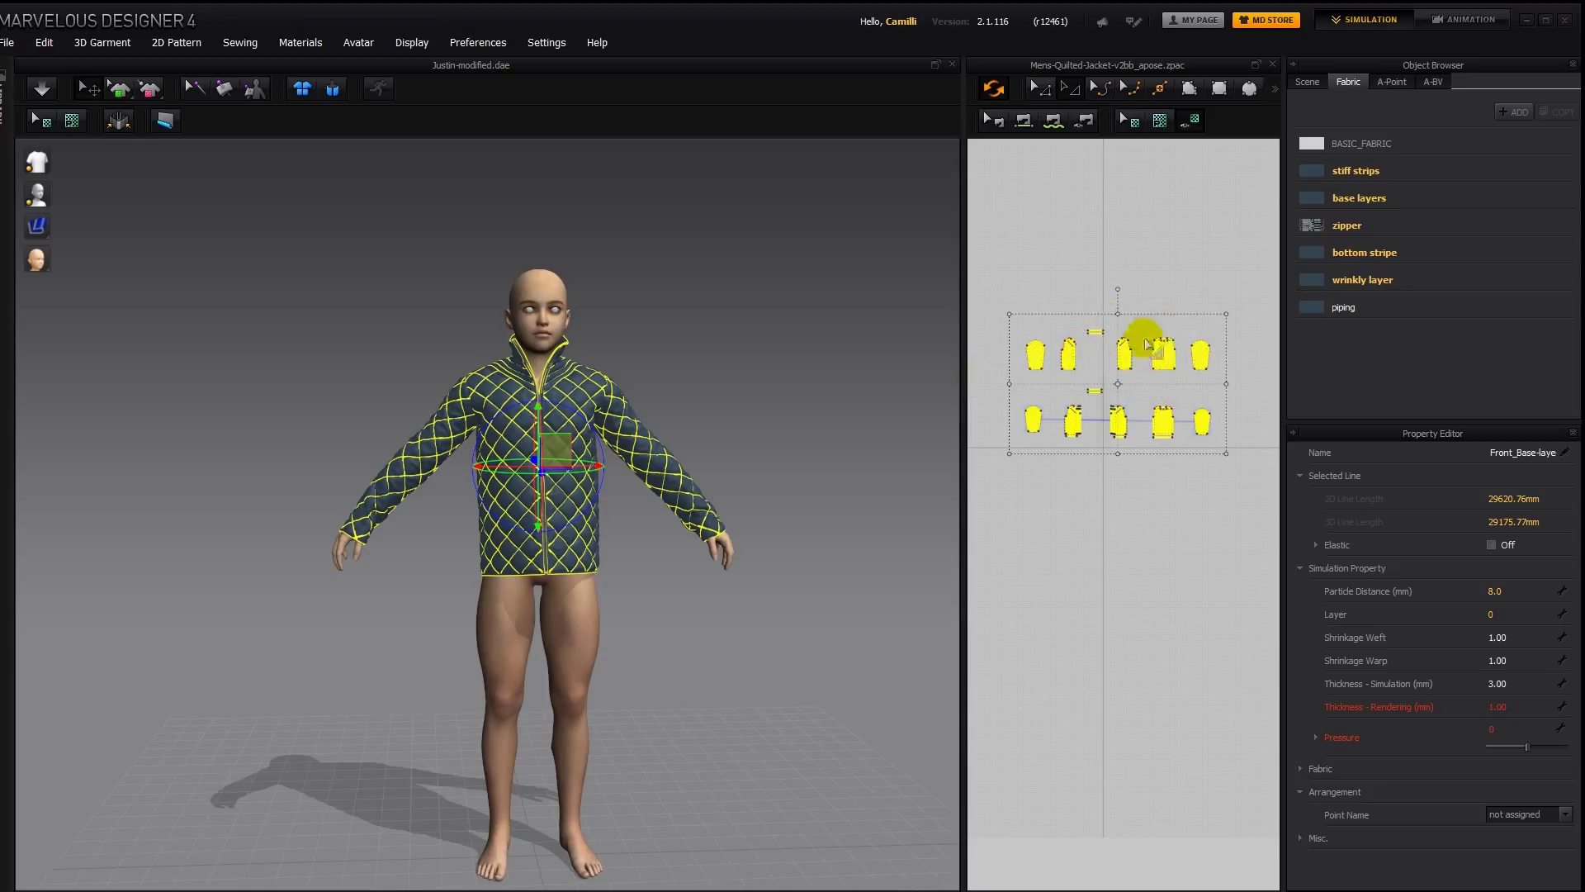
{"action": "left_click", "coordinate": [648, 381]}
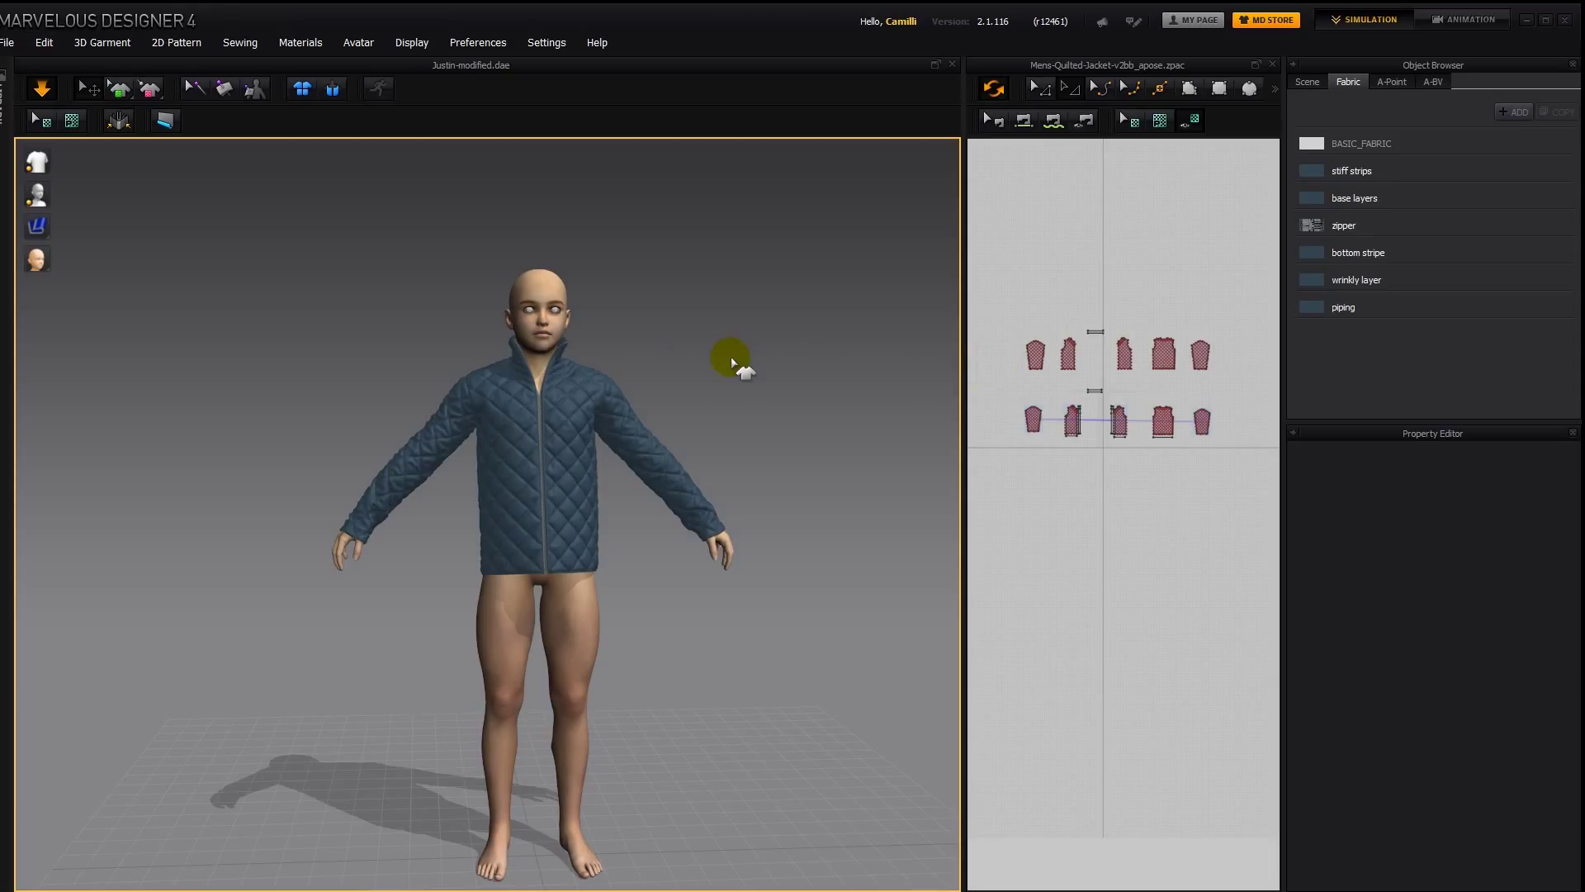
{"action": "scroll", "coordinate": [697, 363], "scroll_direction": "up", "scroll_amount": 2}
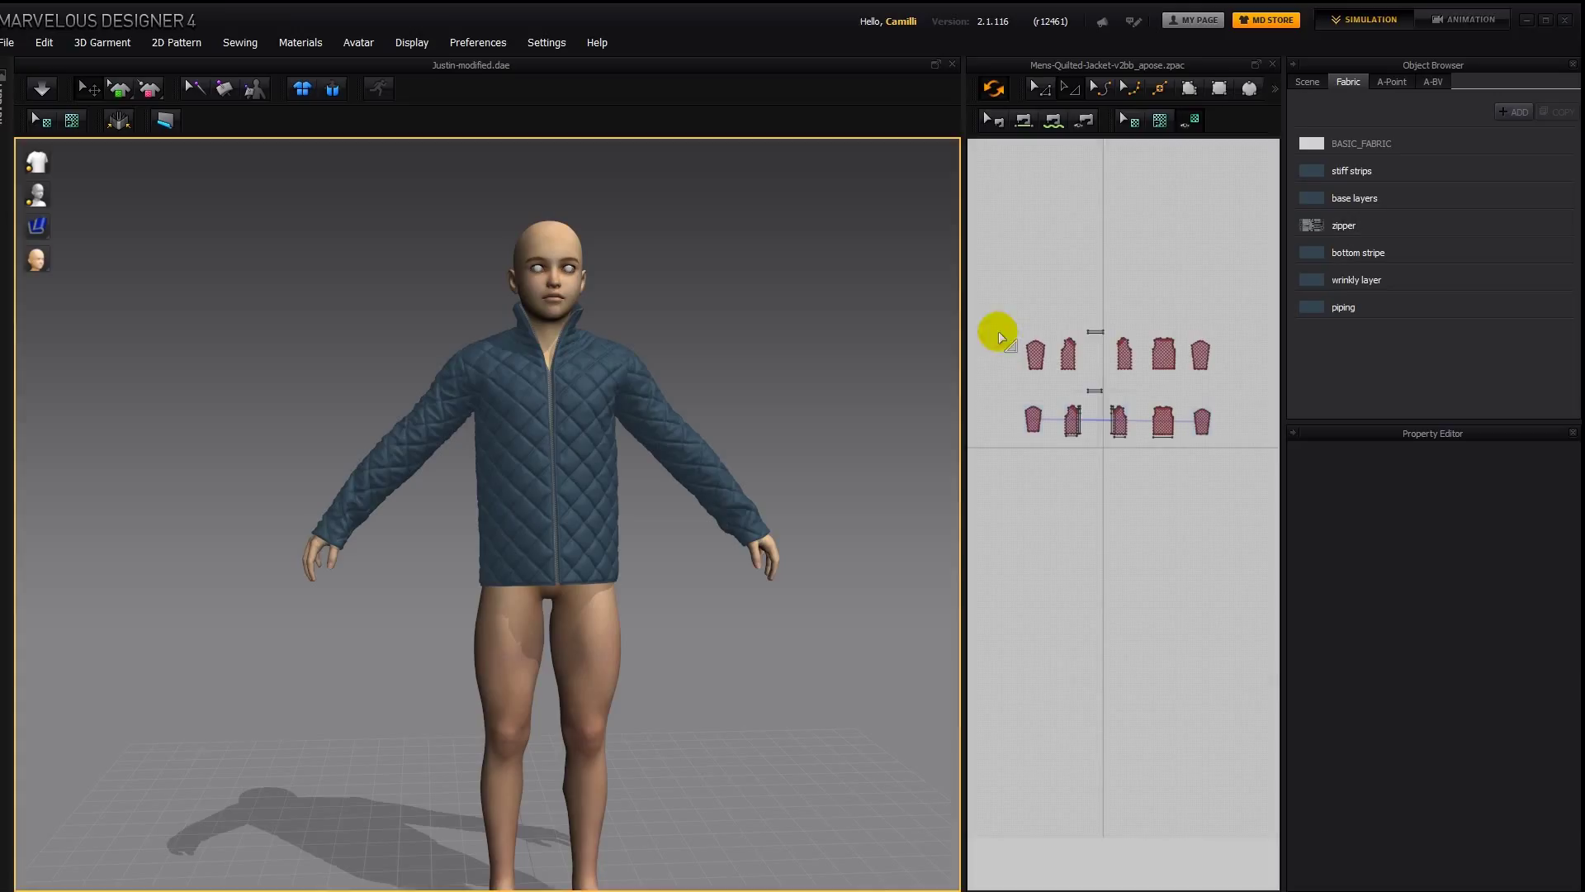
Set the particle distance of the five wrinkly layer pieces to 3 mm and start the simulation
{"action": "left_click_drag", "start_coordinate": [999, 328], "coordinate": [1229, 385]}
{"action": "left_click", "coordinate": [1519, 592]}
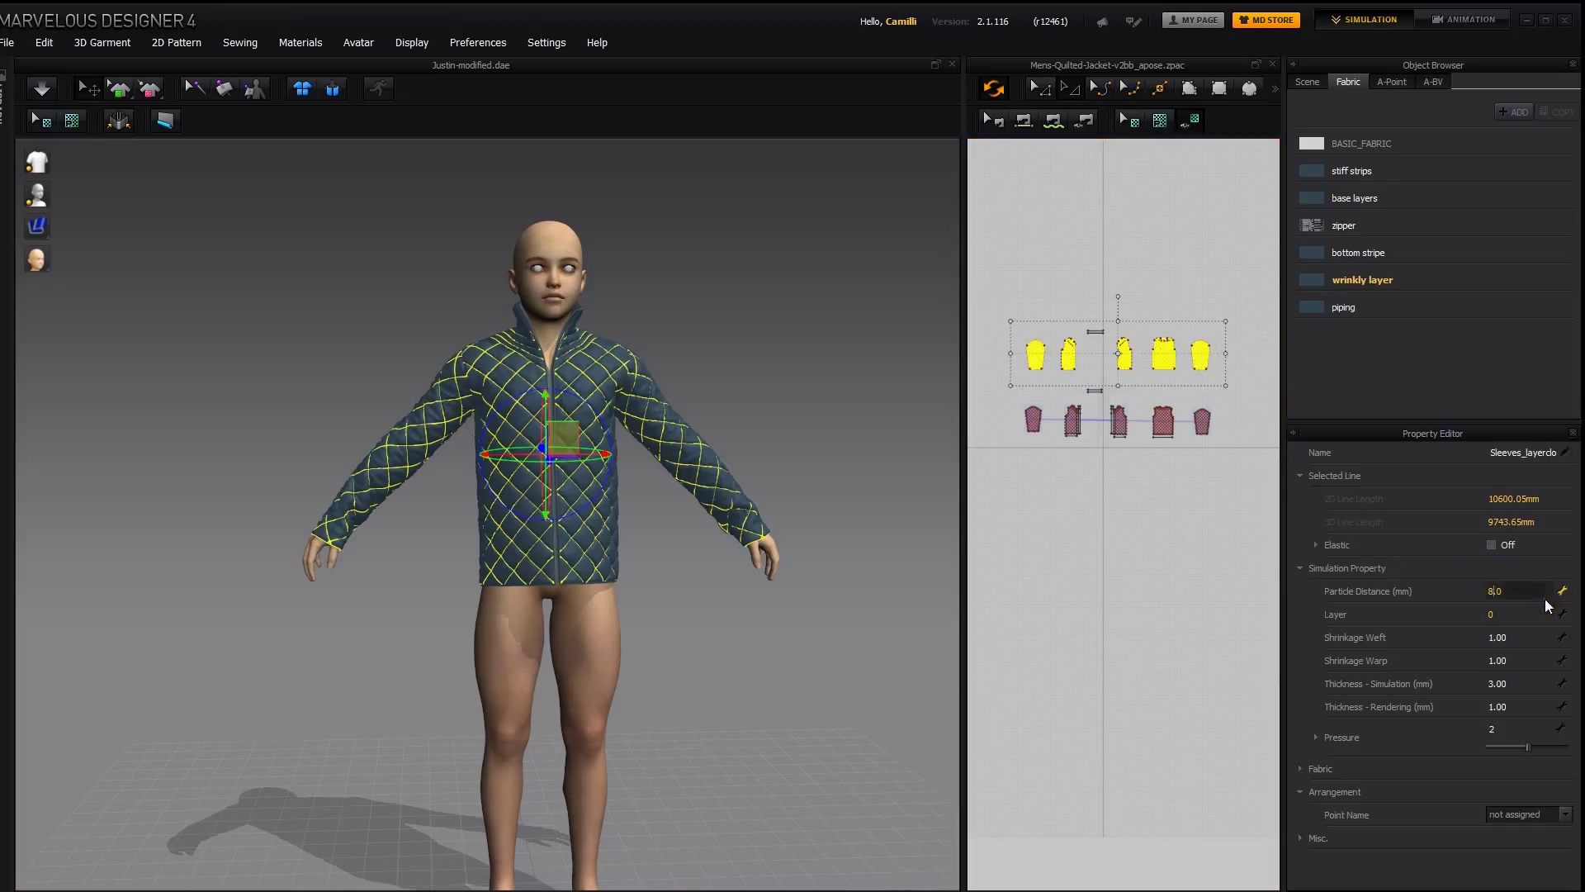
{"action": "type", "text": "3"}
{"action": "key", "text": "Return"}
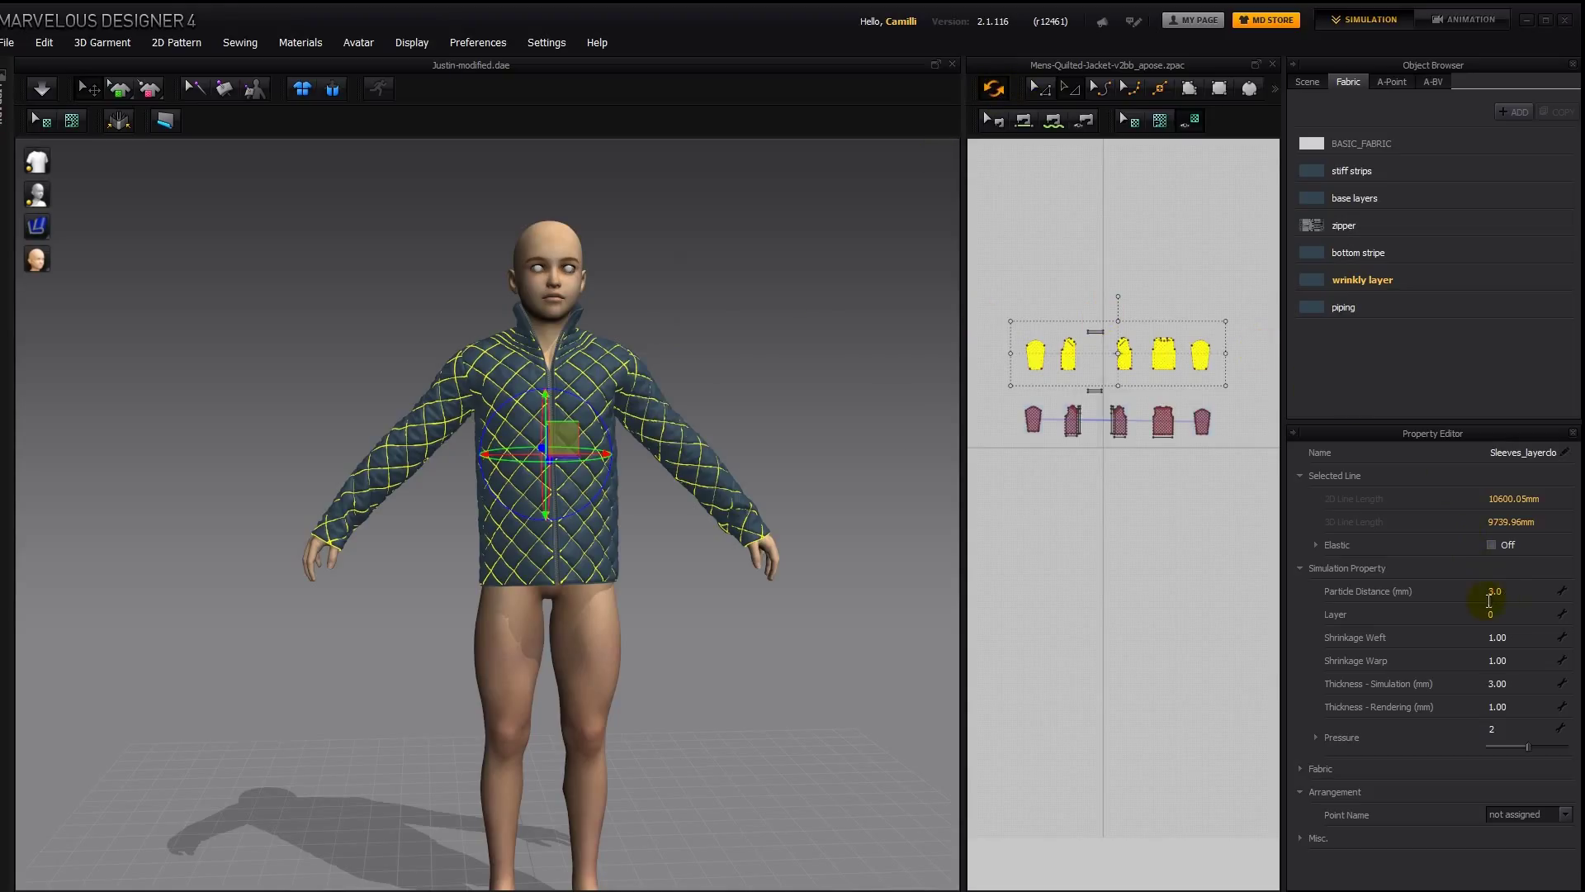
{"action": "left_click", "coordinate": [45, 88]}
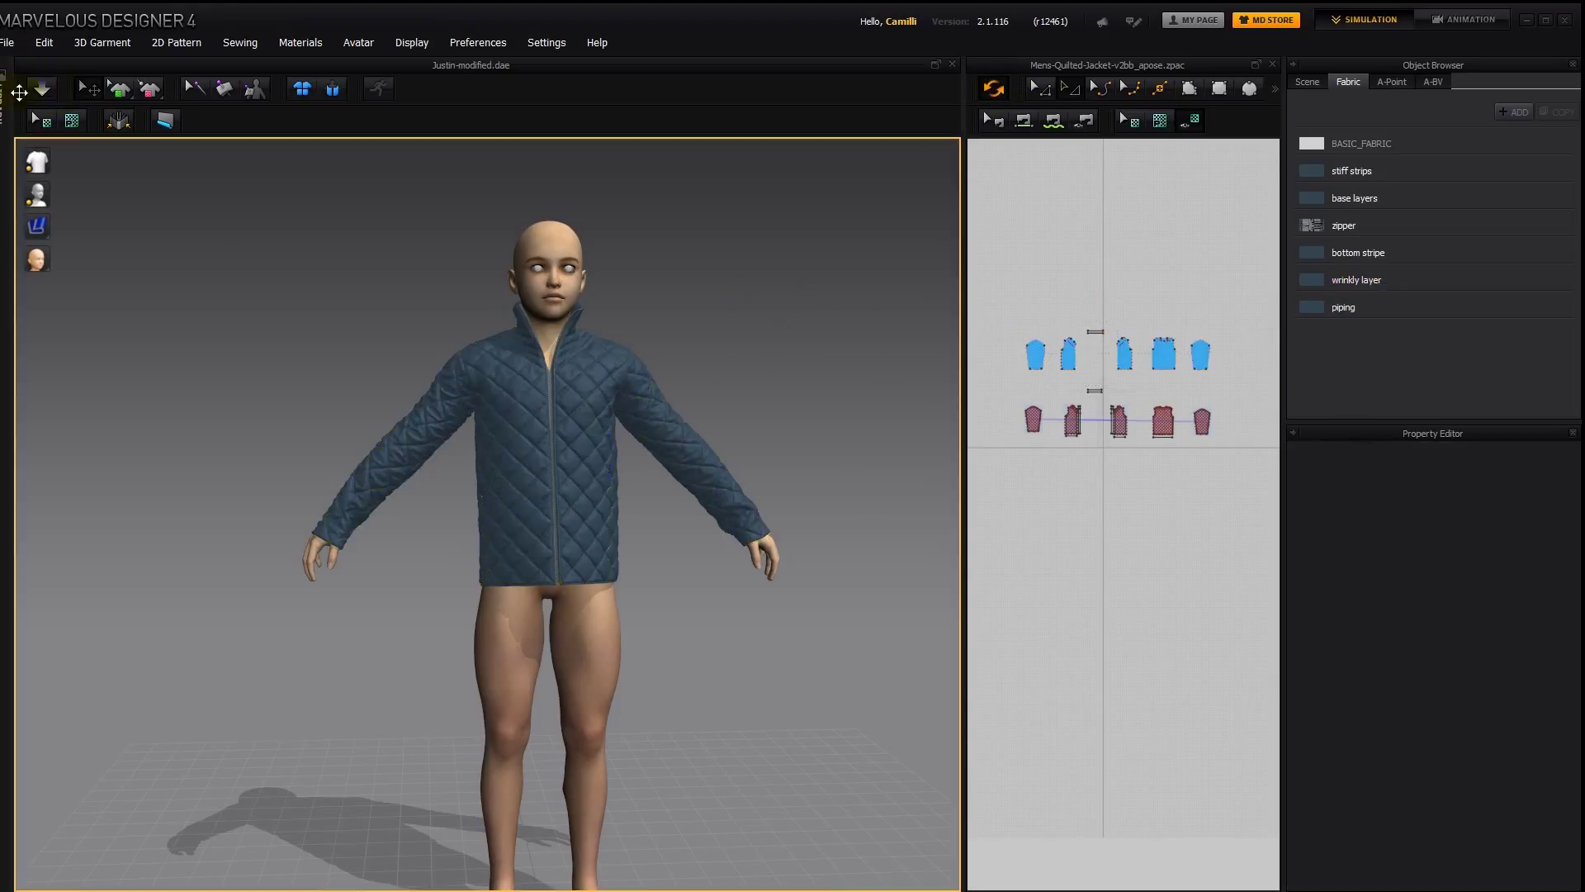
{"action": "key", "text": "space"}
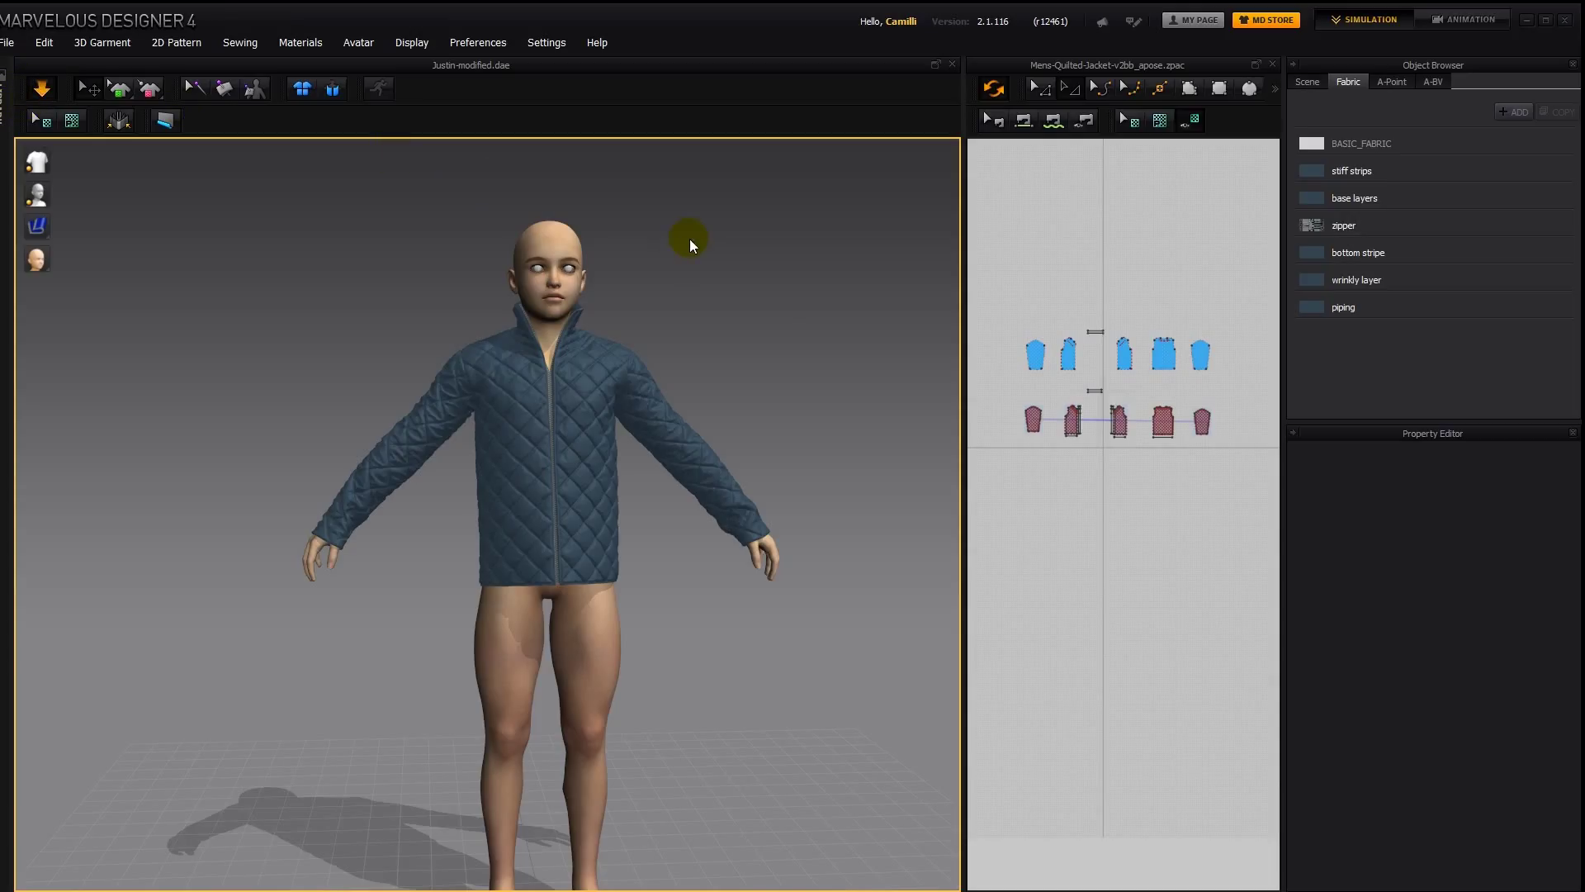